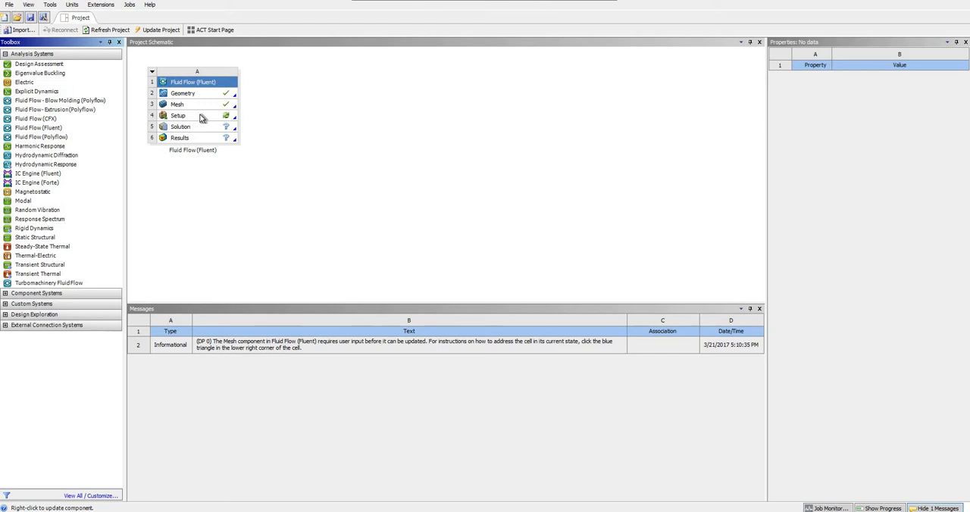
# Step: Open the Setup of the Fluid Flow (Fluent) system and launch Fluent with Double Precision enabled
pyautogui.doubleClick(202, 117)
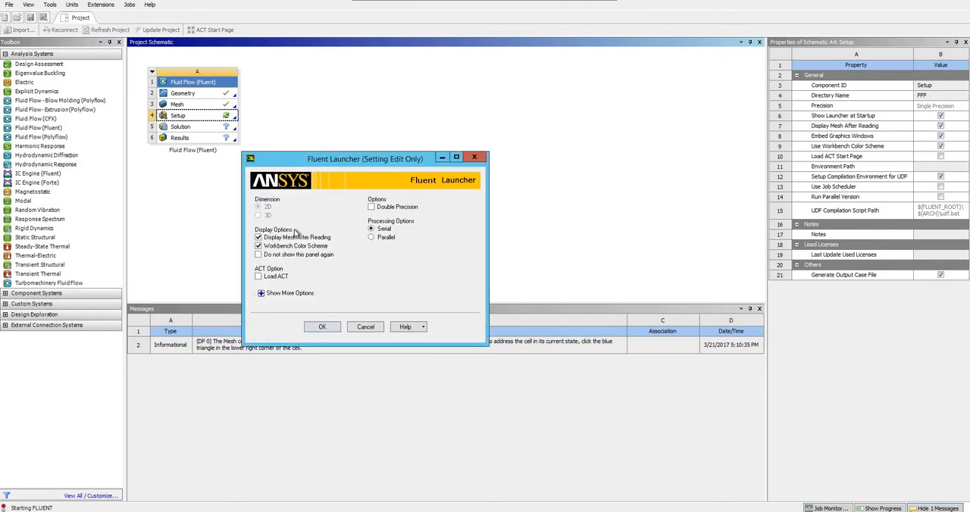
pyautogui.click(371, 207)
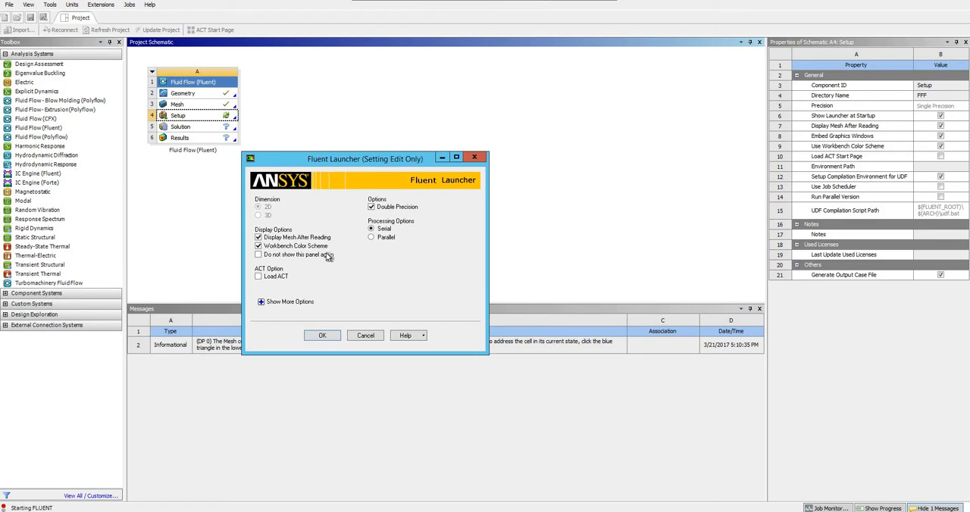
pyautogui.click(322, 339)
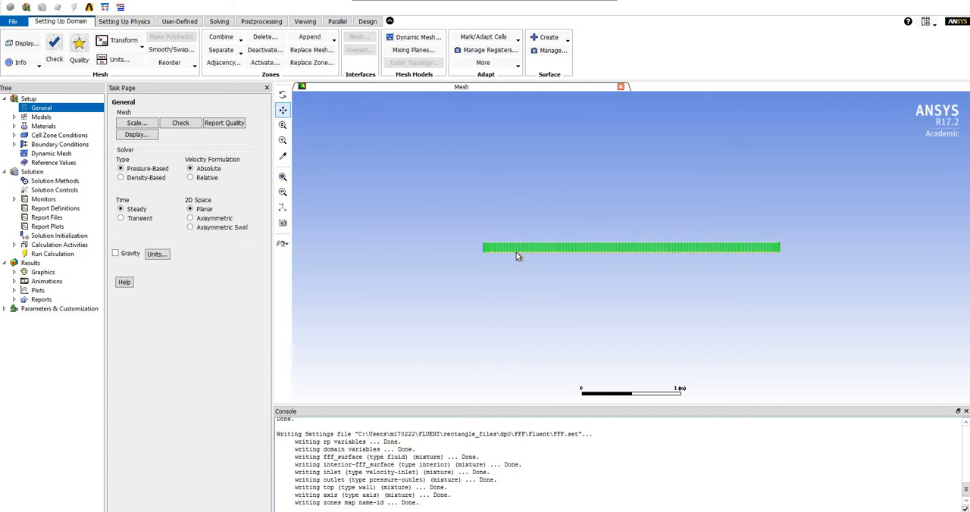
# Step: Run a mesh check and review the domain extents in the mesh scaling settings
pyautogui.click(180, 124)
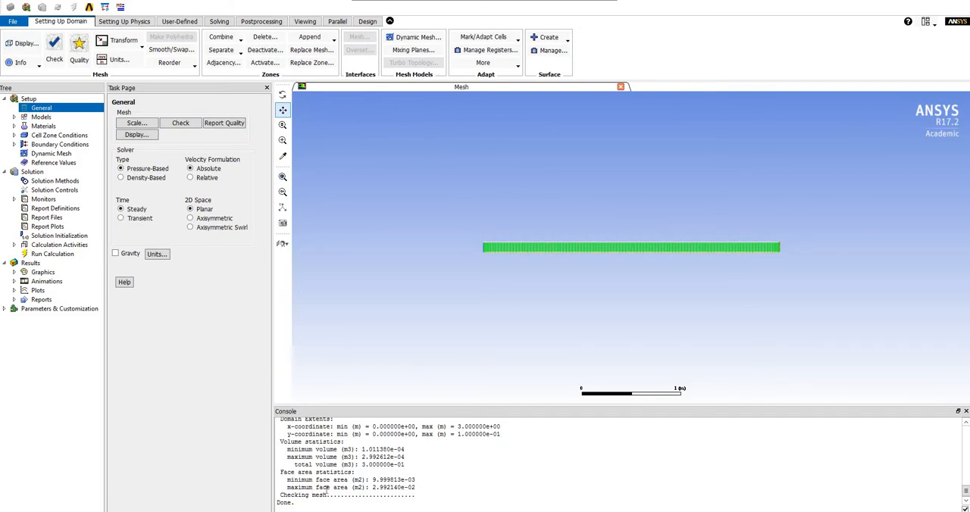
pyautogui.click(145, 123)
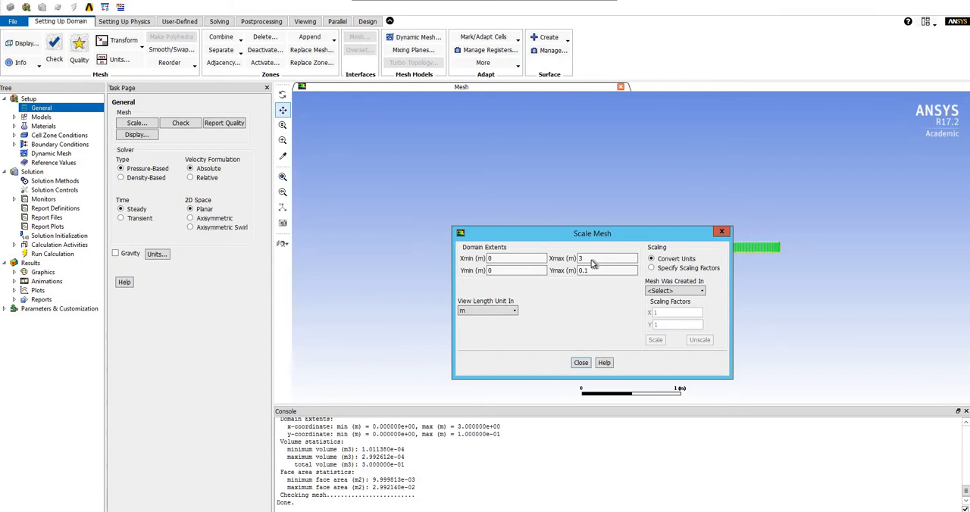
pyautogui.click(581, 362)
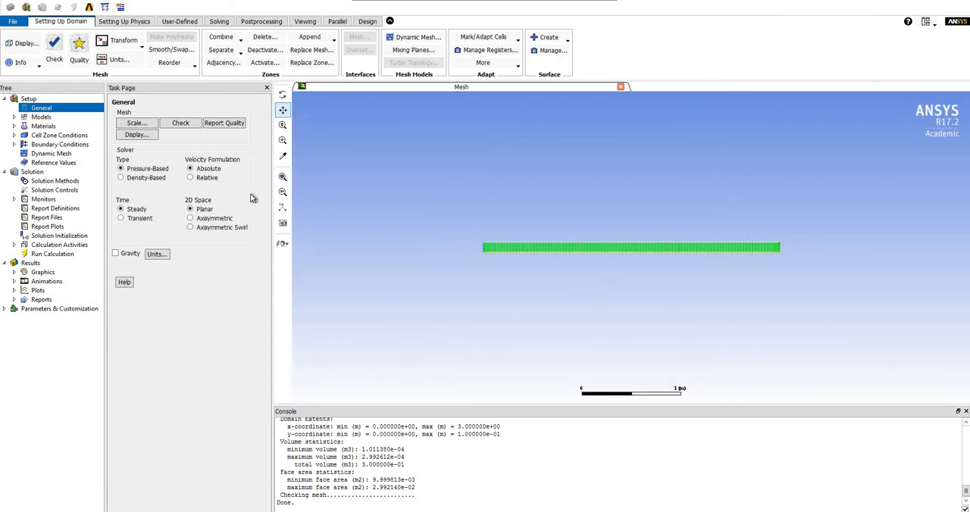
# Step: Clear the surface selection in the mesh display settings and display only the axis
pyautogui.click(150, 141)
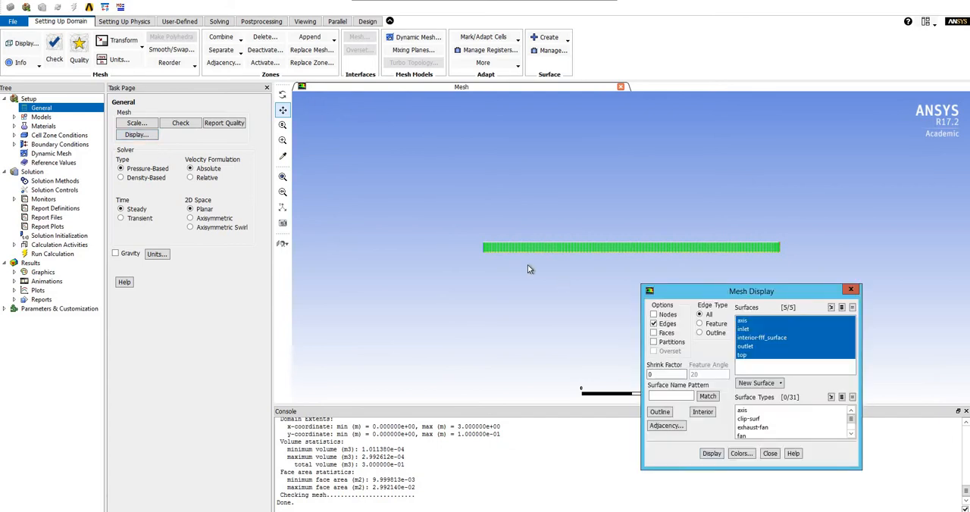
pyautogui.moveTo(767, 353); pyautogui.dragTo(753, 322)
pyautogui.click(751, 322)
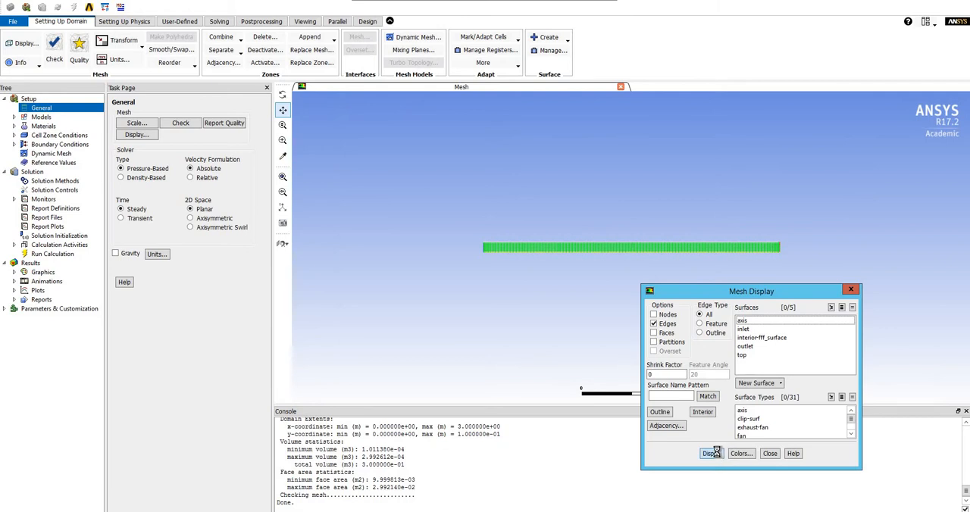
pyautogui.click(715, 454)
pyautogui.click(751, 322)
pyautogui.click(713, 454)
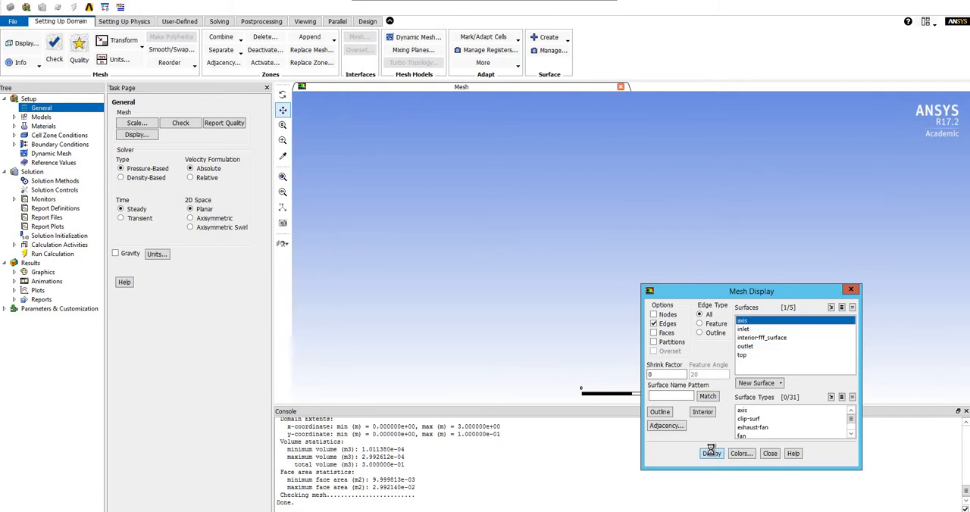
# Step: Add the inlet, interior-fff_surface, outlet and top surfaces to the mesh display one after another, redrawing each time
pyautogui.click(745, 330)
pyautogui.click(712, 453)
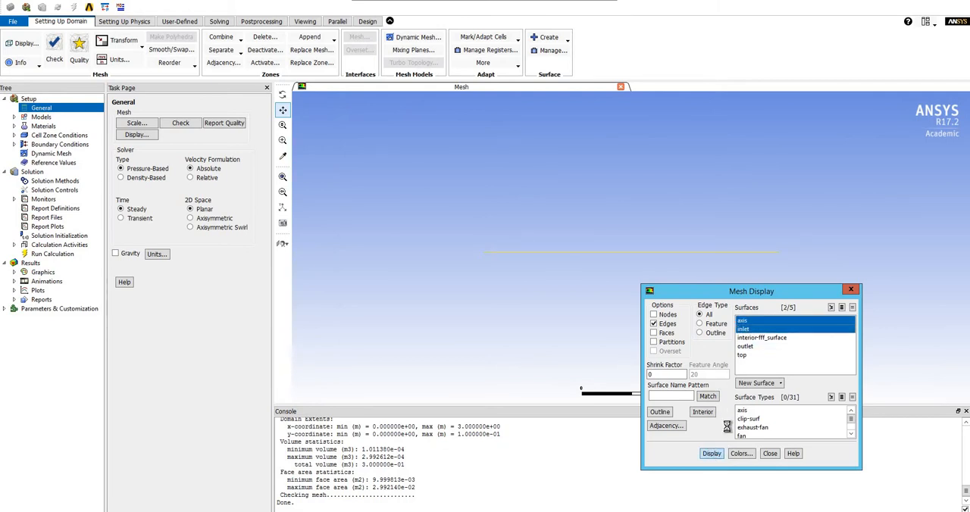
pyautogui.click(754, 338)
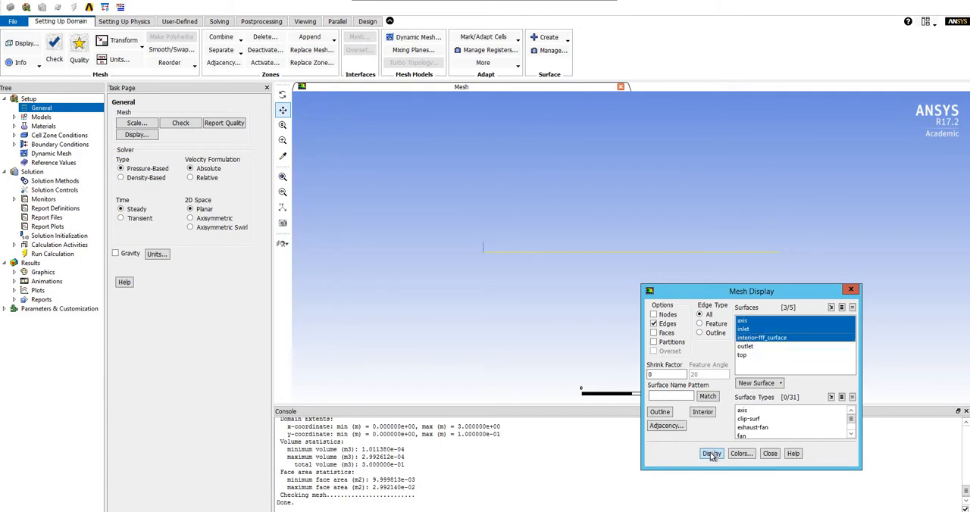
pyautogui.click(712, 454)
pyautogui.click(750, 347)
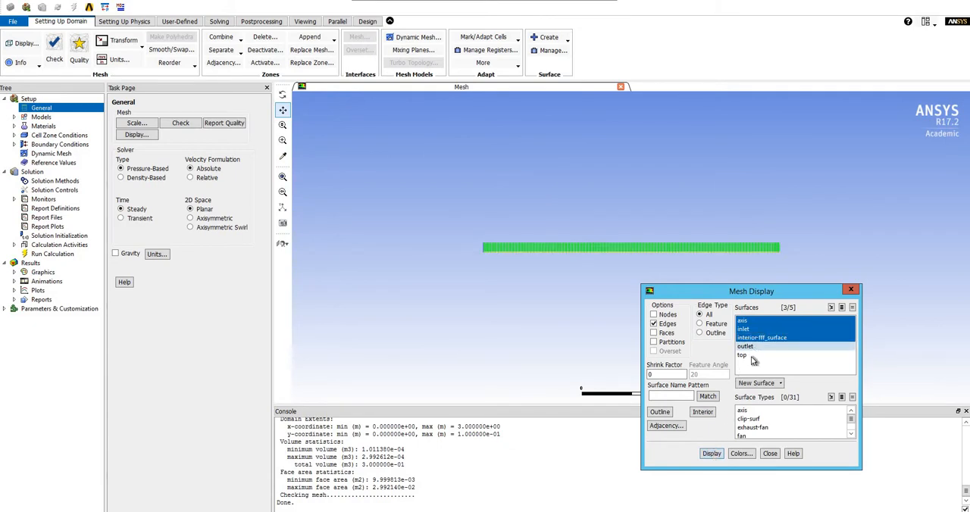
pyautogui.click(713, 454)
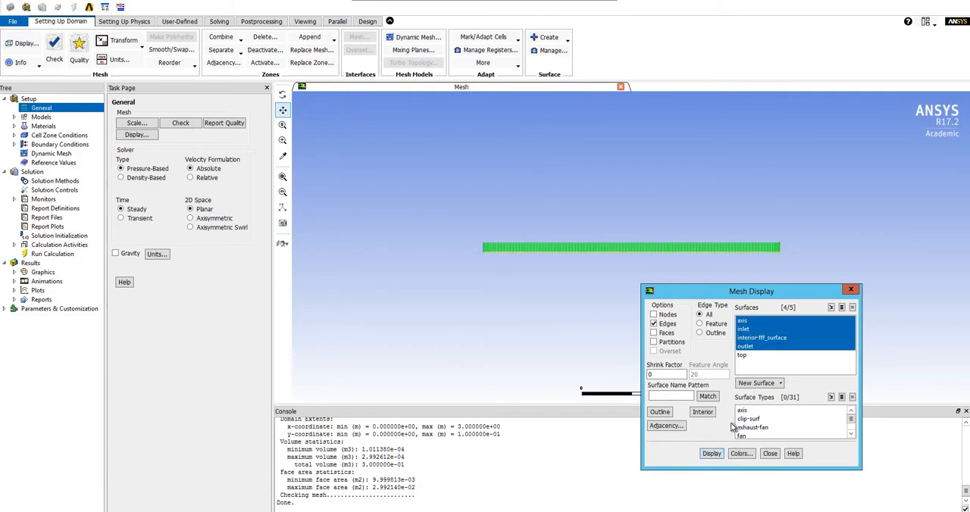
pyautogui.click(741, 354)
pyautogui.click(716, 453)
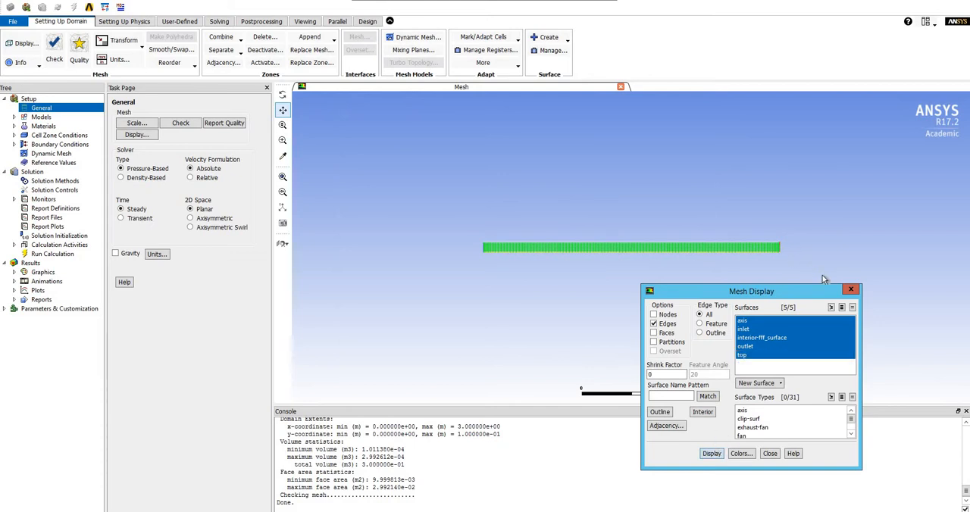
pyautogui.click(851, 291)
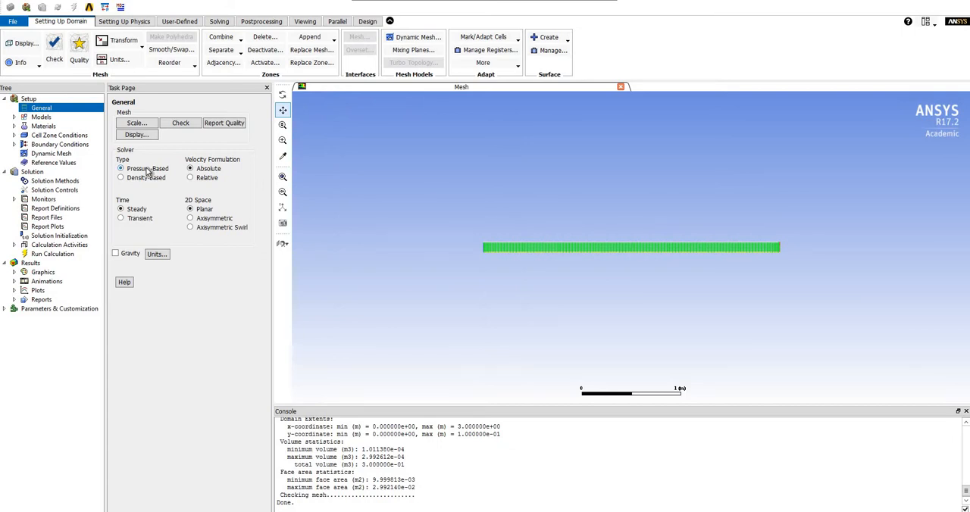
# Step: Set the solver's 2D space to Axisymmetric and accept Laminar as the viscous model
pyautogui.click(191, 219)
pyautogui.click(191, 218)
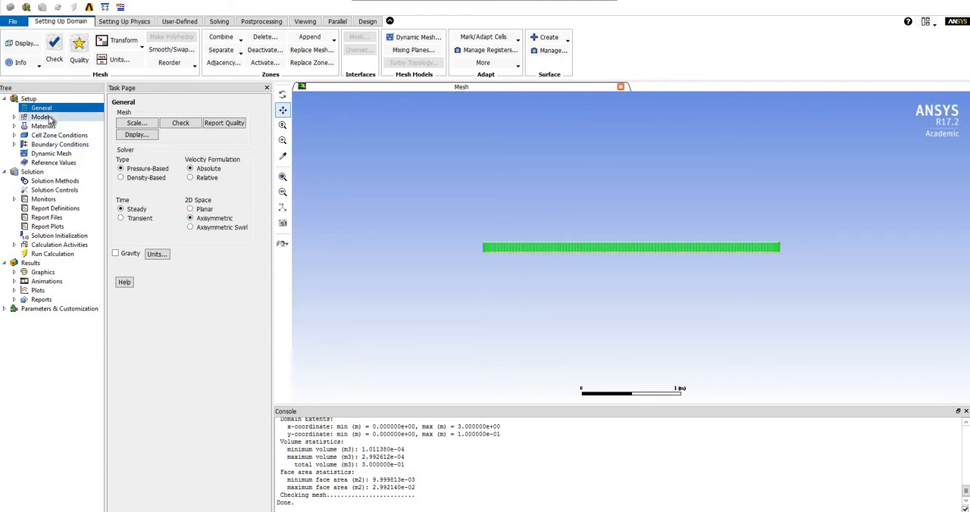
pyautogui.click(42, 117)
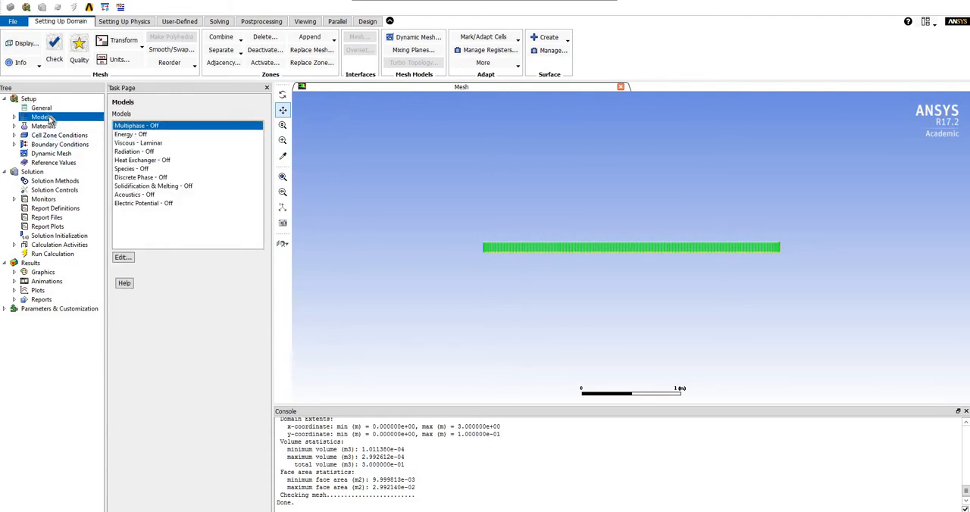
pyautogui.click(133, 143)
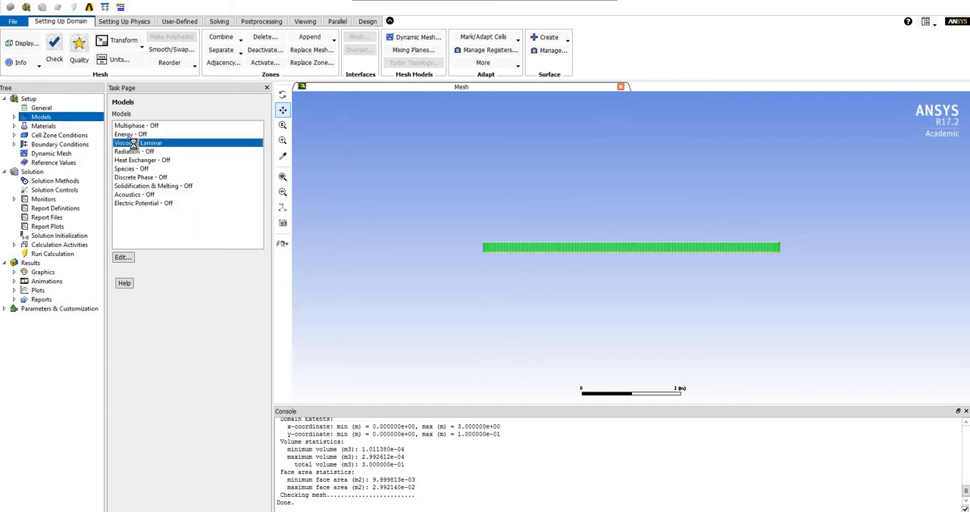
pyautogui.doubleClick(133, 143)
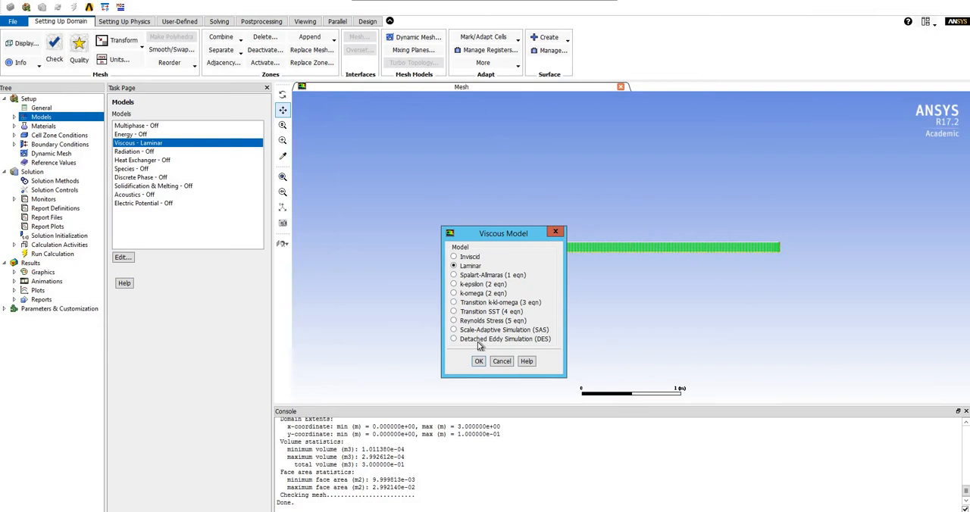
pyautogui.click(476, 362)
# Step: Open the fluid material air for editing and rename it example_fluid
pyautogui.click(61, 127)
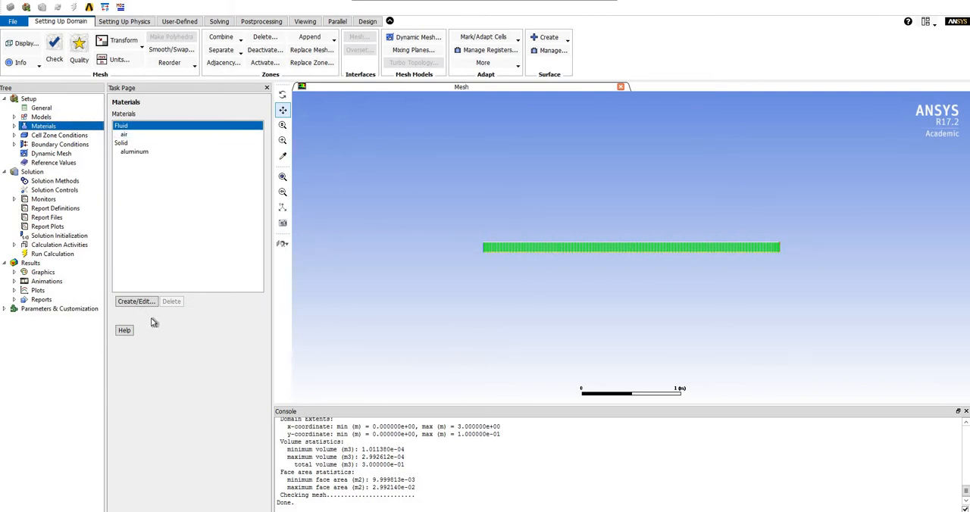
pyautogui.click(145, 303)
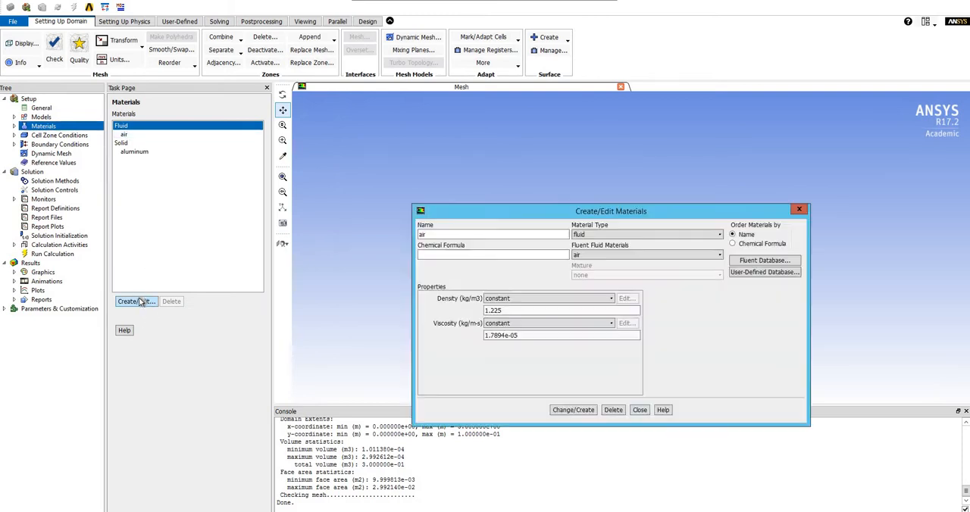
pyautogui.click(451, 232)
pyautogui.press('BackSpace')
pyautogui.press('BackSpace')
pyautogui.press('BackSpace')
pyautogui.write('example')
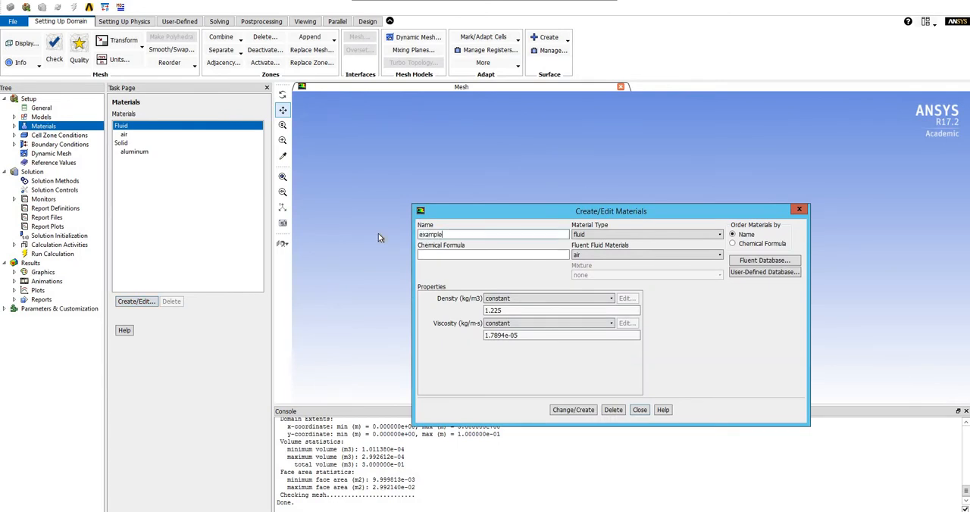
pyautogui.write('_fluid')
# Step: Give the fluid a constant density of 1 kg/m3 and viscosity of 2e-3 kg/m-s, and apply it by overwriting air
pyautogui.click(644, 254)
pyautogui.click(644, 264)
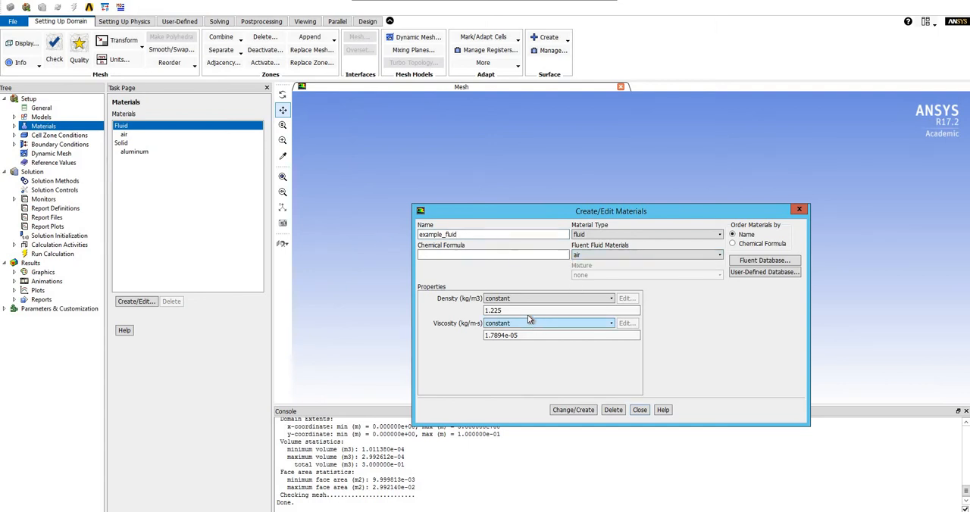
pyautogui.moveTo(523, 312); pyautogui.dragTo(467, 311)
pyautogui.write('1')
pyautogui.moveTo(531, 336); pyautogui.dragTo(444, 355)
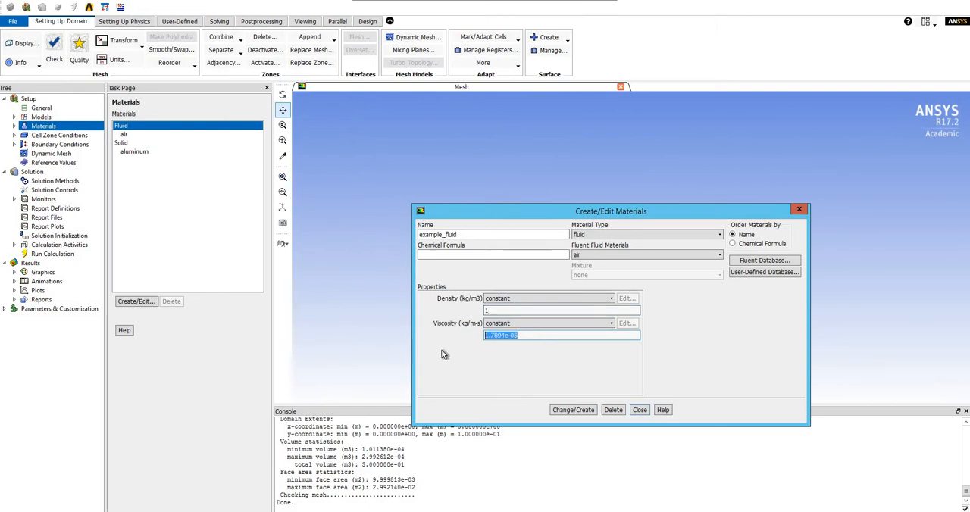
pyautogui.write('2e-')
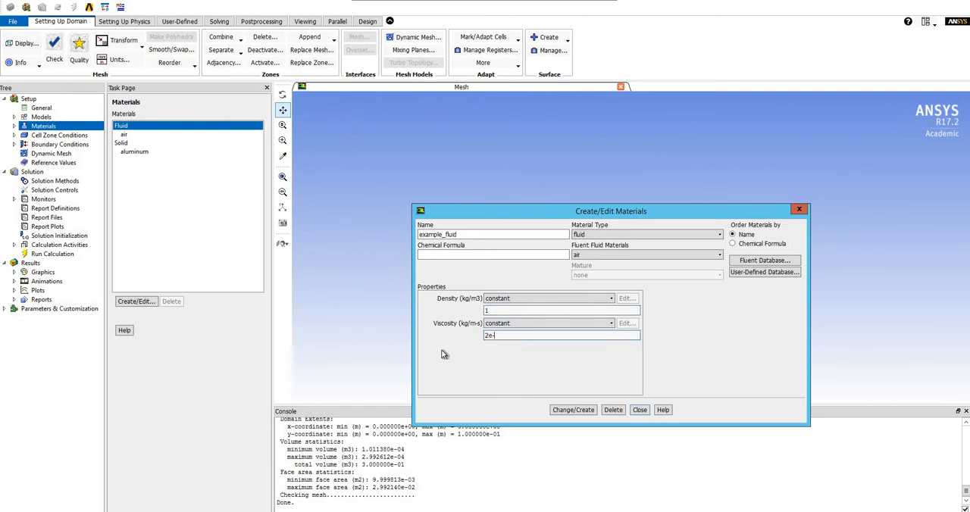
pyautogui.write('3')
pyautogui.click(579, 410)
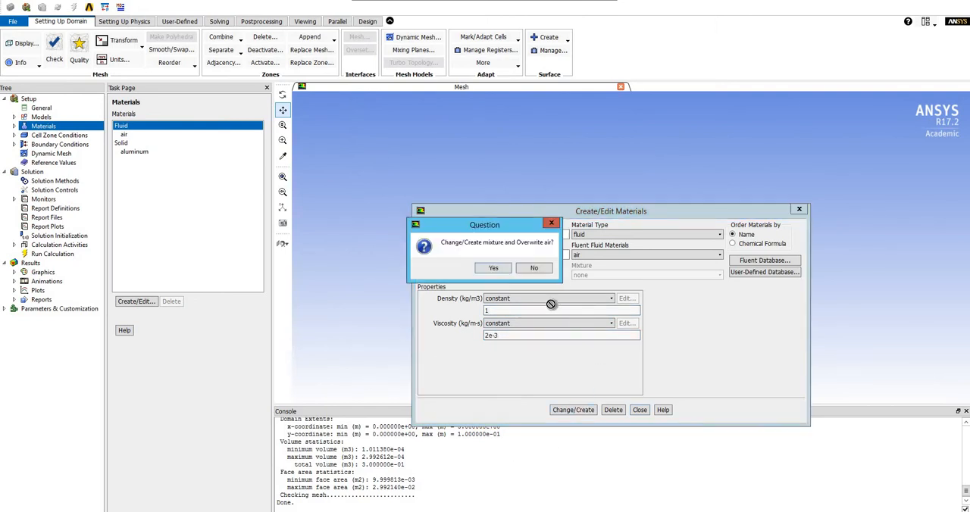
pyautogui.click(493, 269)
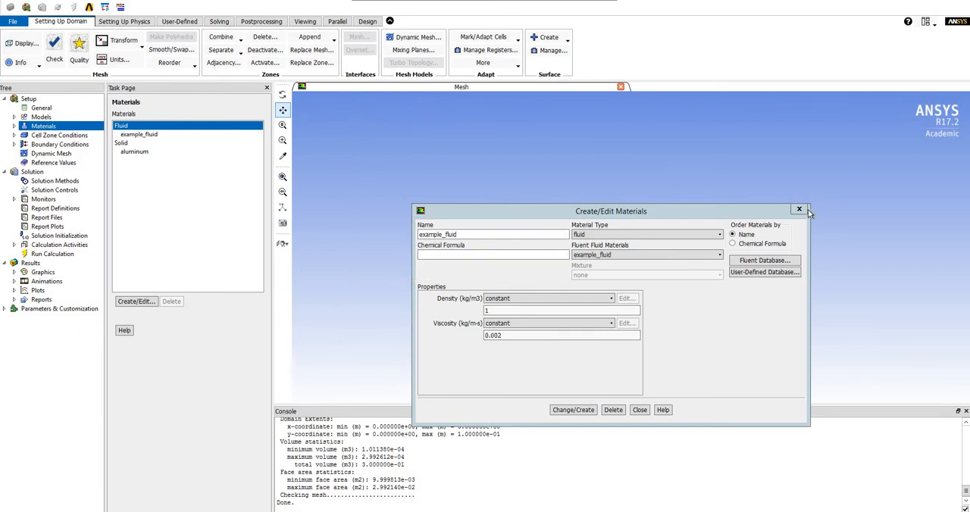
pyautogui.click(799, 209)
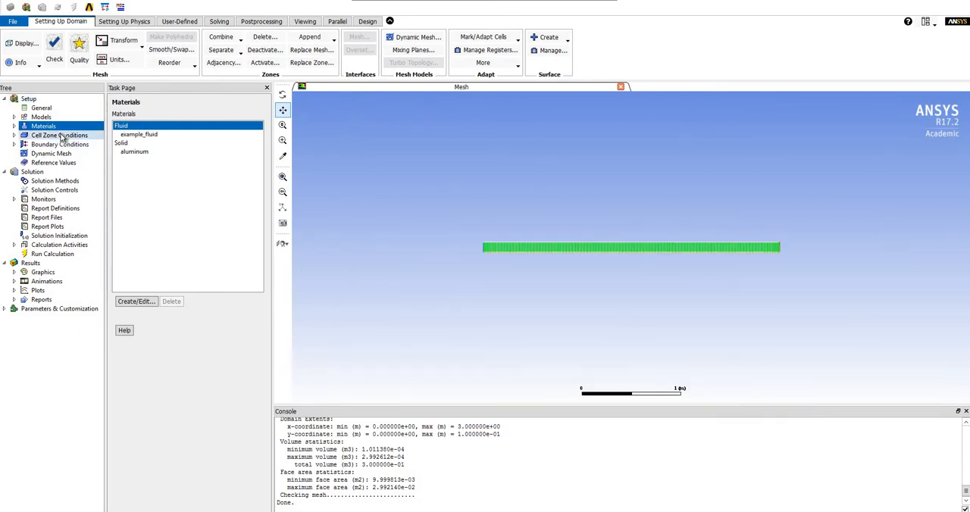
# Step: Assign example_fluid as the material of the fff_surface cell zone
pyautogui.click(53, 135)
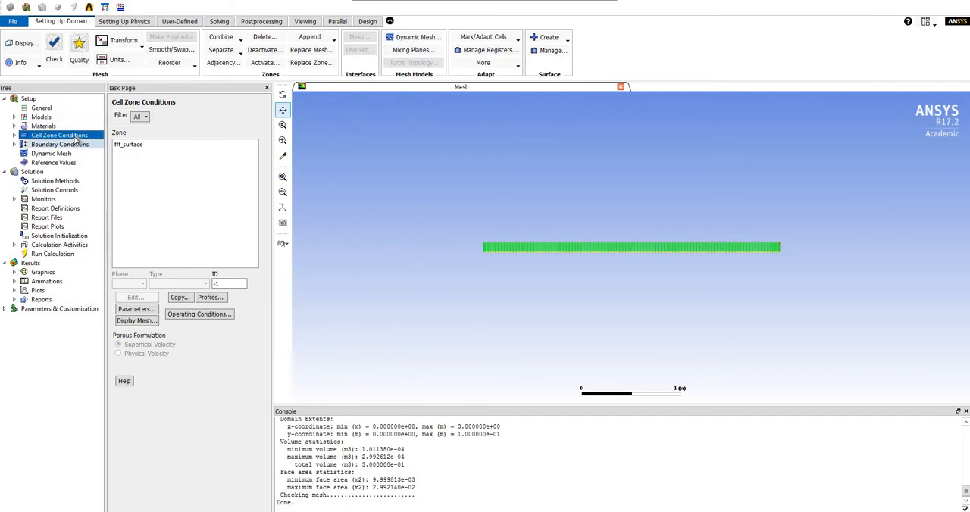
pyautogui.click(121, 144)
pyautogui.doubleClick(121, 144)
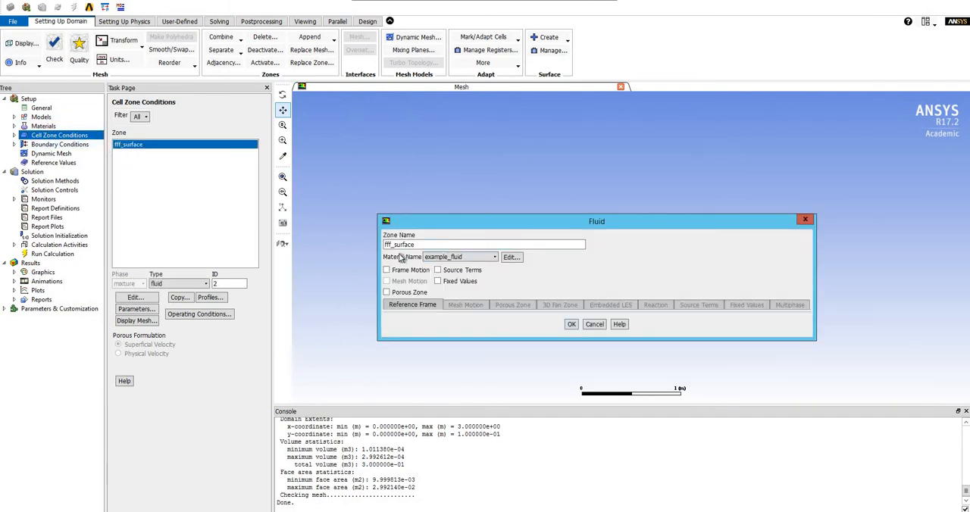
pyautogui.click(447, 258)
pyautogui.click(451, 265)
pyautogui.click(571, 324)
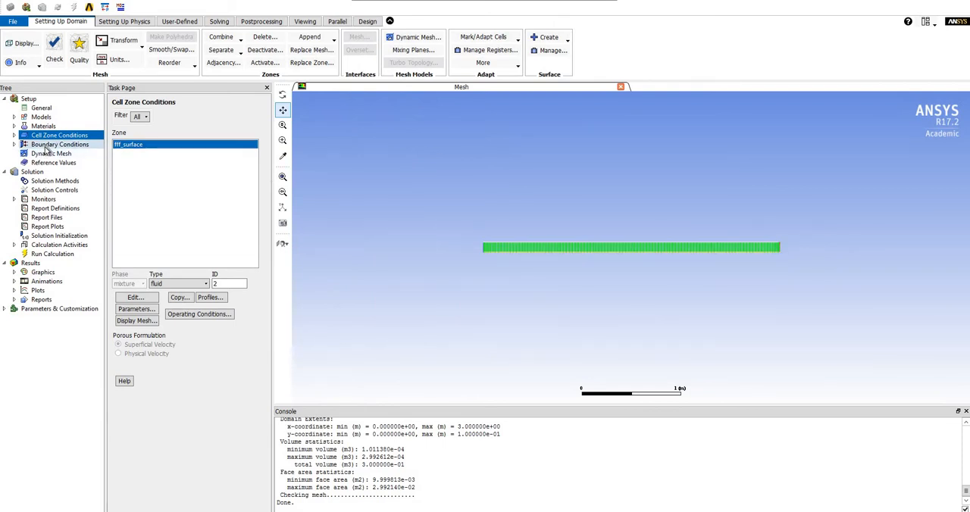
# Step: Specify the inlet boundary's velocity by Components with an axial velocity of 1 m/s
pyautogui.click(45, 146)
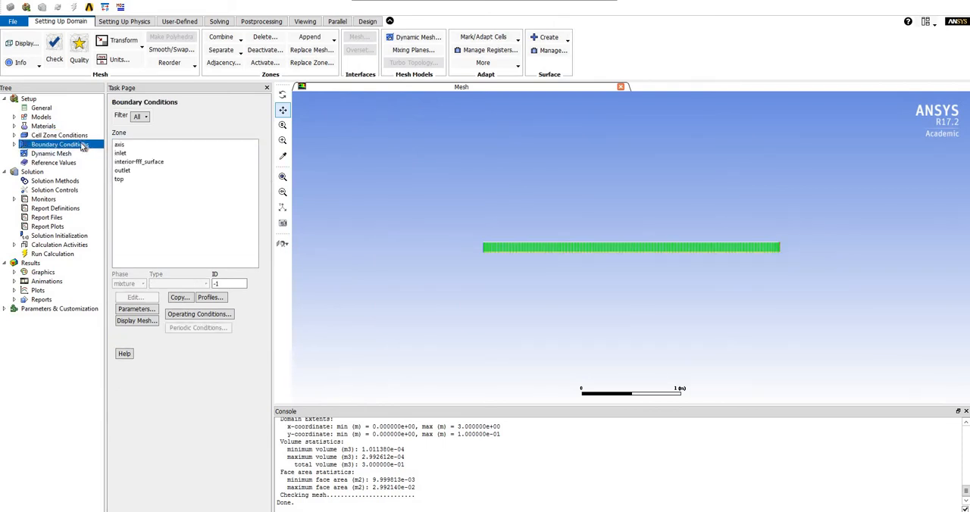
pyautogui.click(147, 145)
pyautogui.click(137, 154)
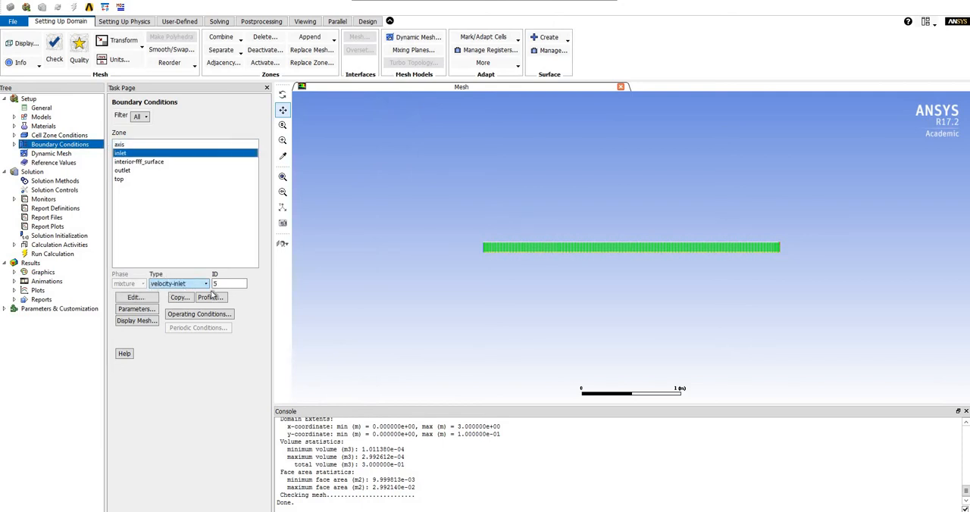
pyautogui.click(130, 298)
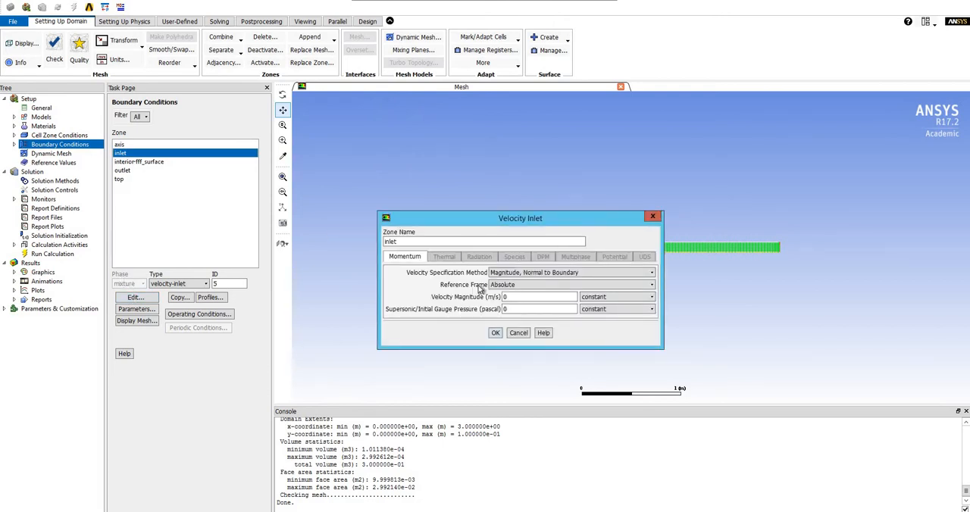
pyautogui.click(520, 273)
pyautogui.click(520, 289)
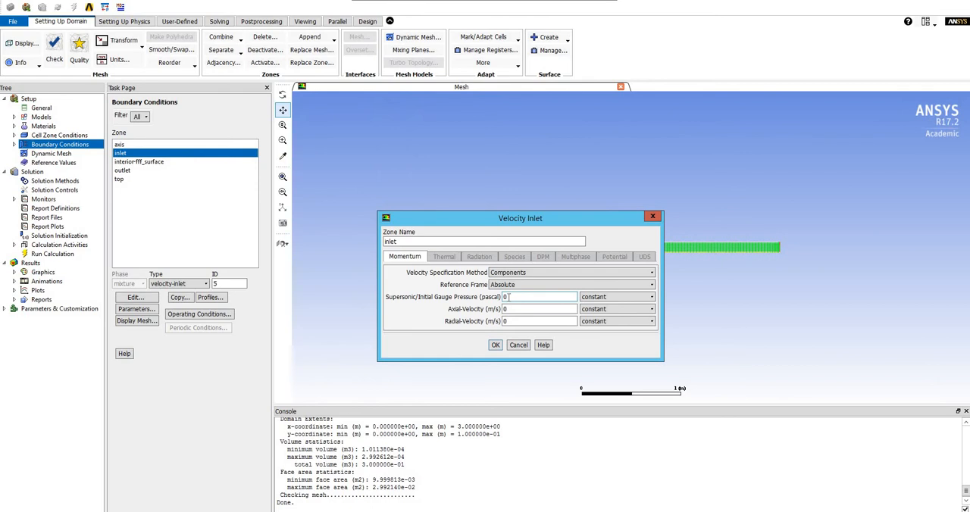
pyautogui.doubleClick(514, 309)
pyautogui.write('1')
pyautogui.click(495, 349)
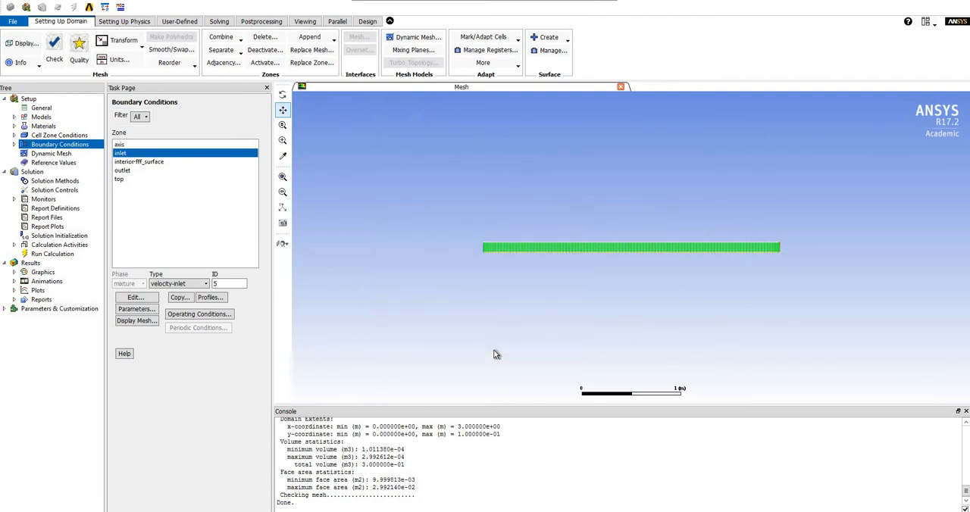
# Step: Review the operating pressure in the operating conditions and accept the settings
pyautogui.click(218, 317)
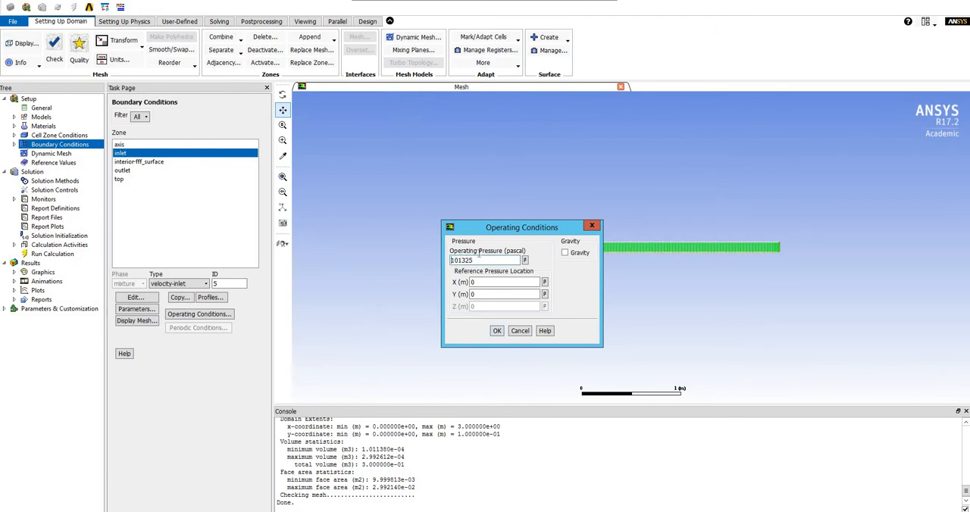
pyautogui.click(497, 331)
pyautogui.click(497, 332)
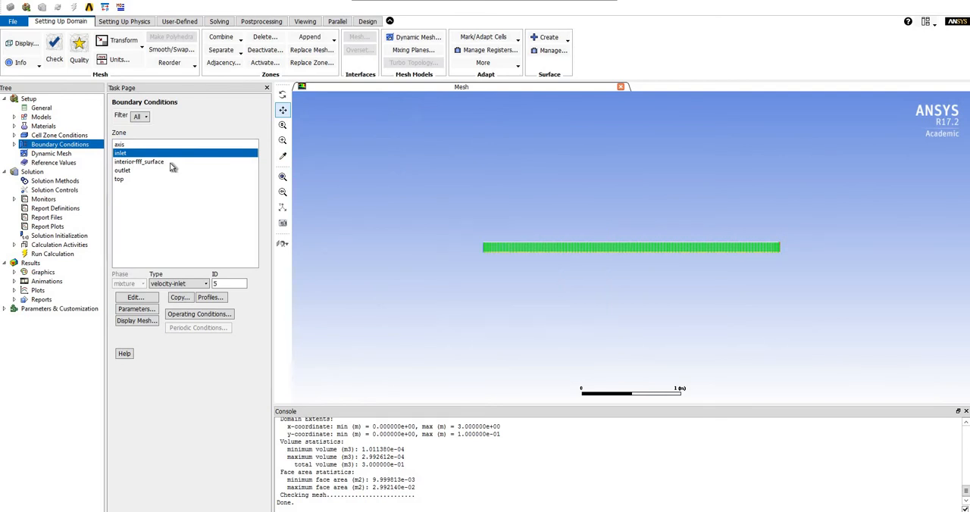
# Step: Review the outlet boundary's pressure-outlet settings, including its gauge pressure, and accept them
pyautogui.click(125, 171)
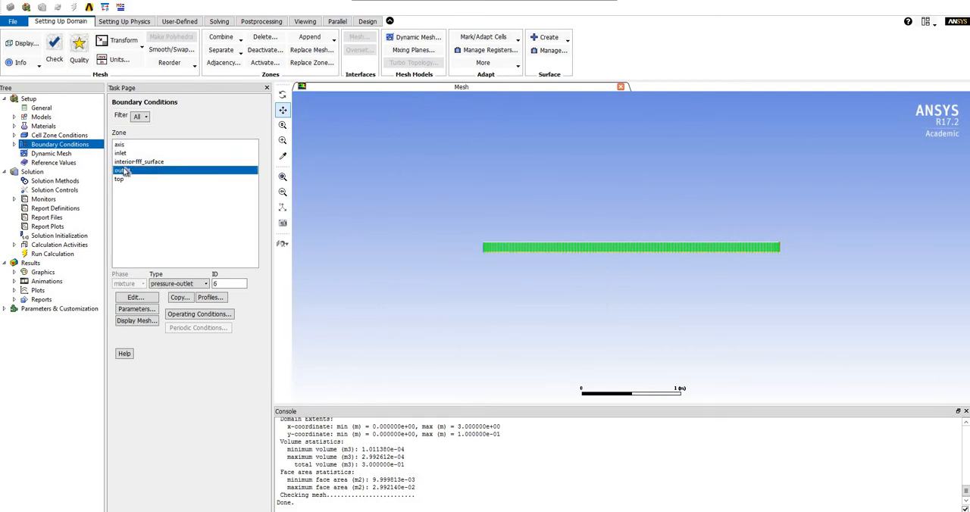
pyautogui.click(134, 298)
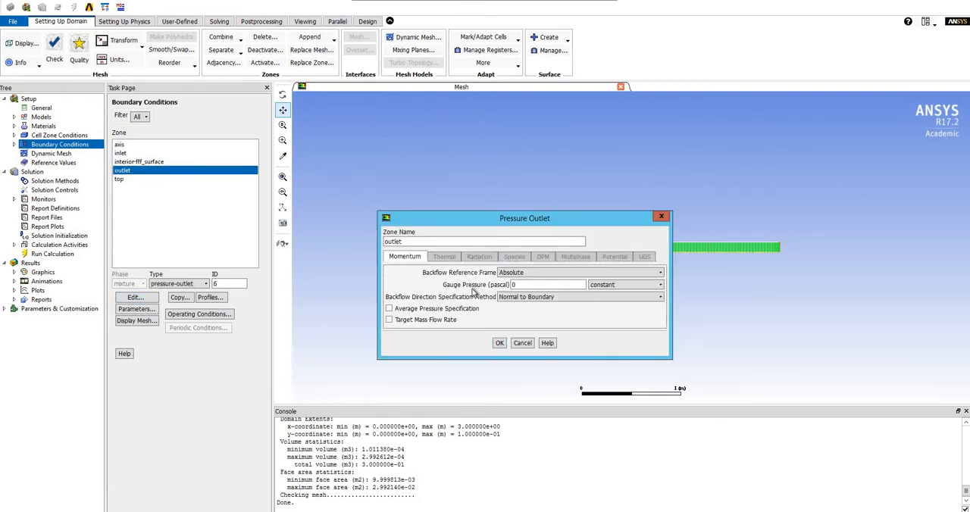
pyautogui.click(500, 343)
# Step: Review and accept the top boundary's wall motion and shear condition, and check the axis boundary's type
pyautogui.click(141, 179)
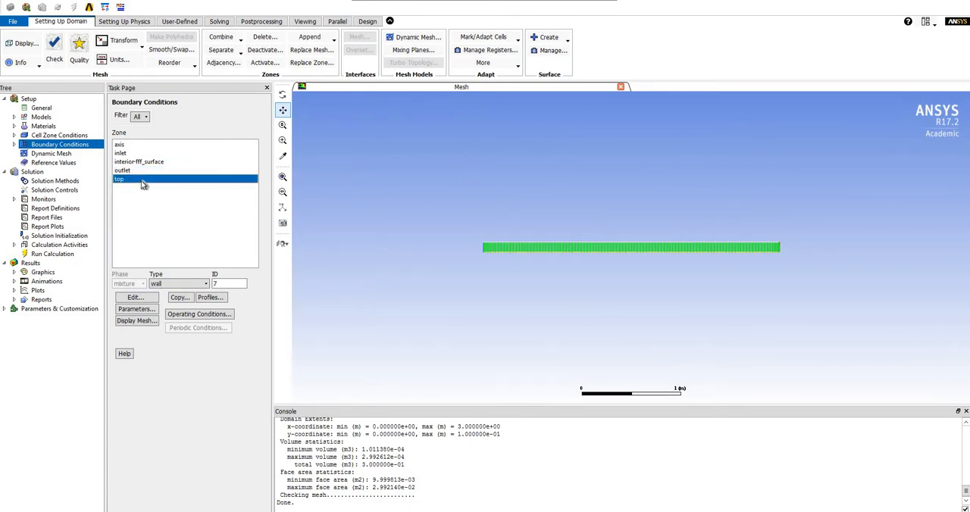
pyautogui.click(135, 298)
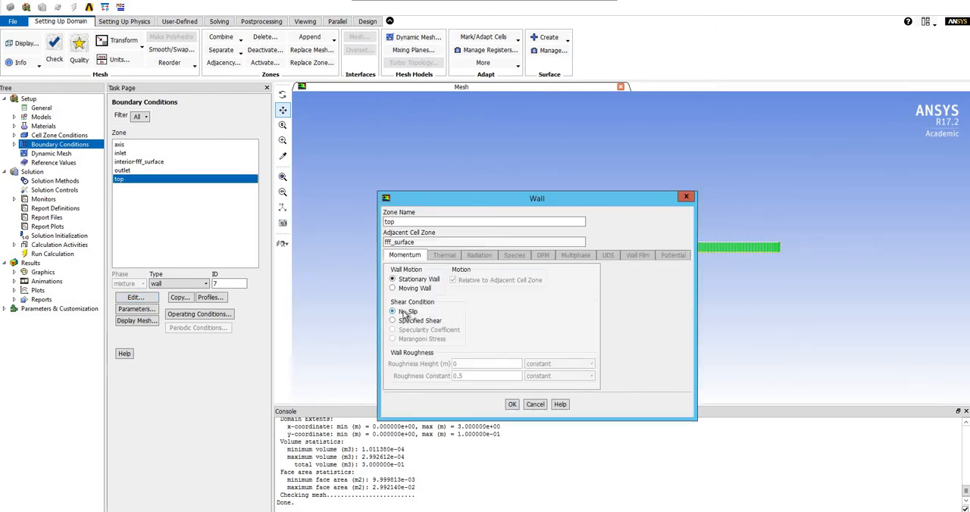
pyautogui.click(512, 404)
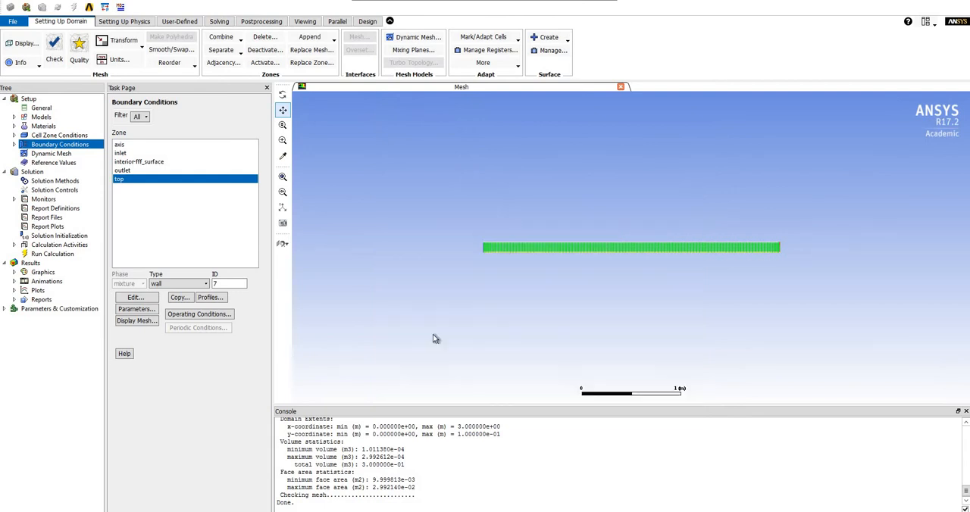
pyautogui.click(148, 145)
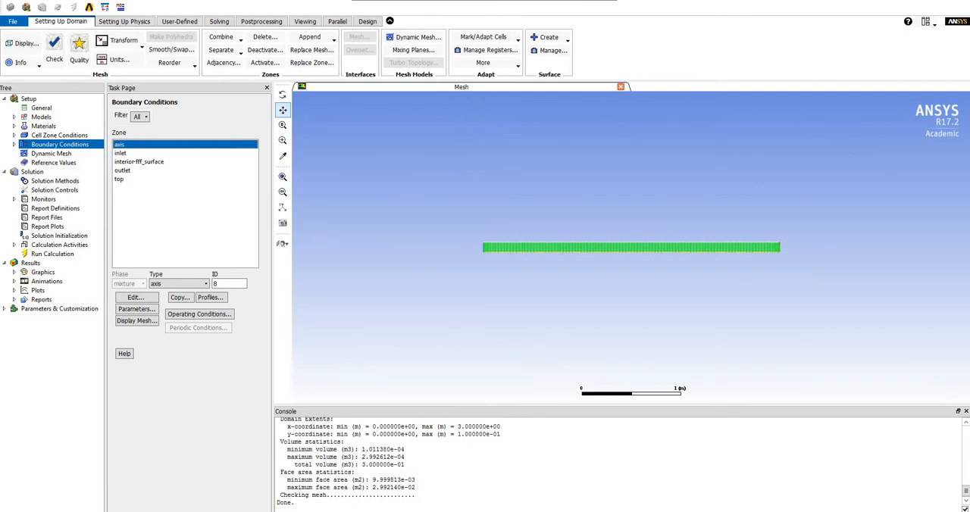
# Step: Review the solution methods and set the absolute convergence criteria for the continuity, x-velocity and y-velocity residuals to 1e-6
pyautogui.click(47, 181)
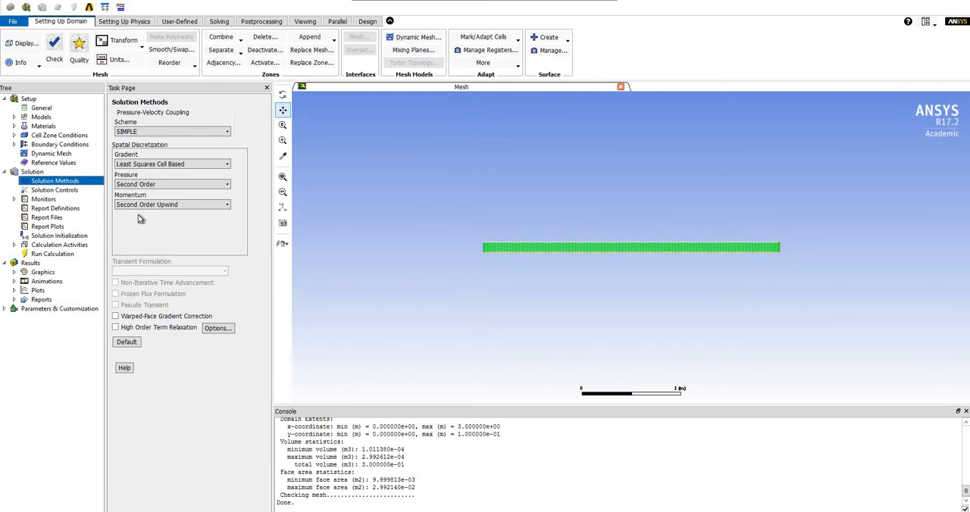
pyautogui.click(46, 199)
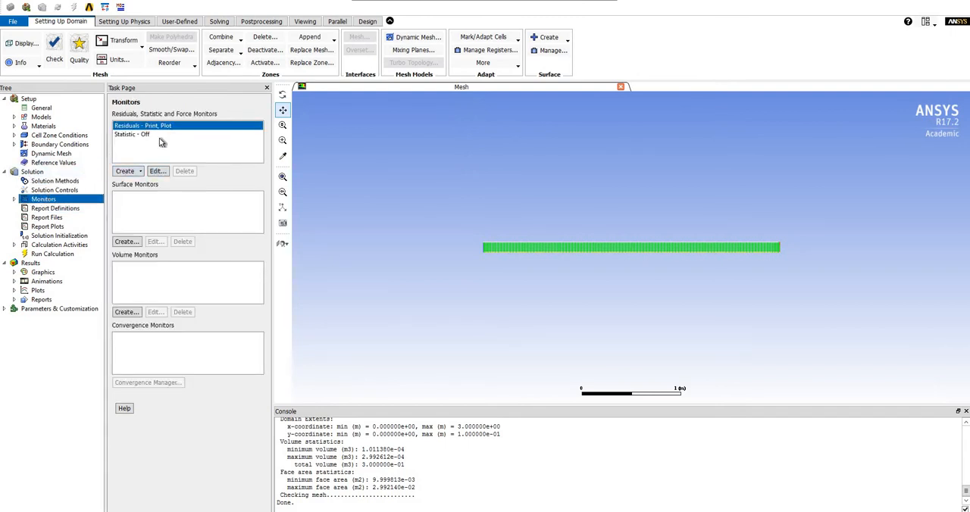
pyautogui.click(156, 171)
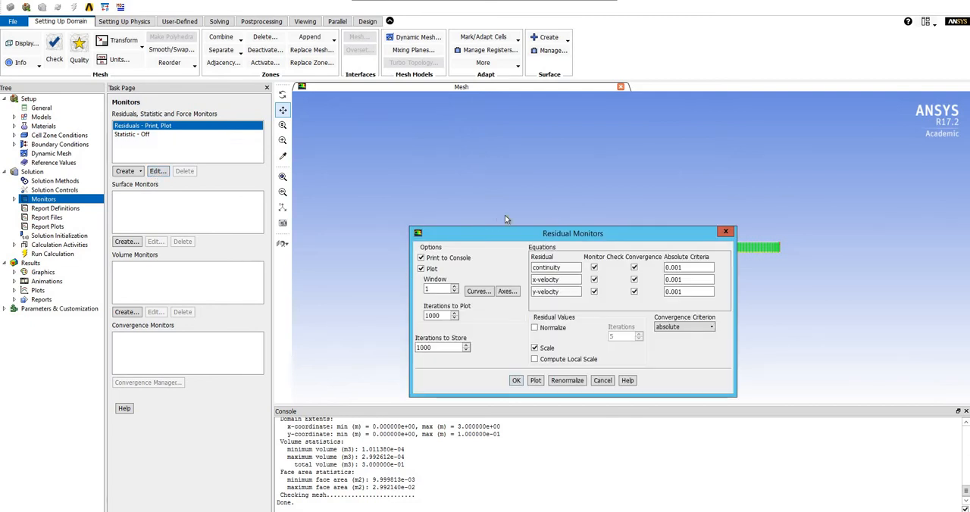
pyautogui.click(691, 267)
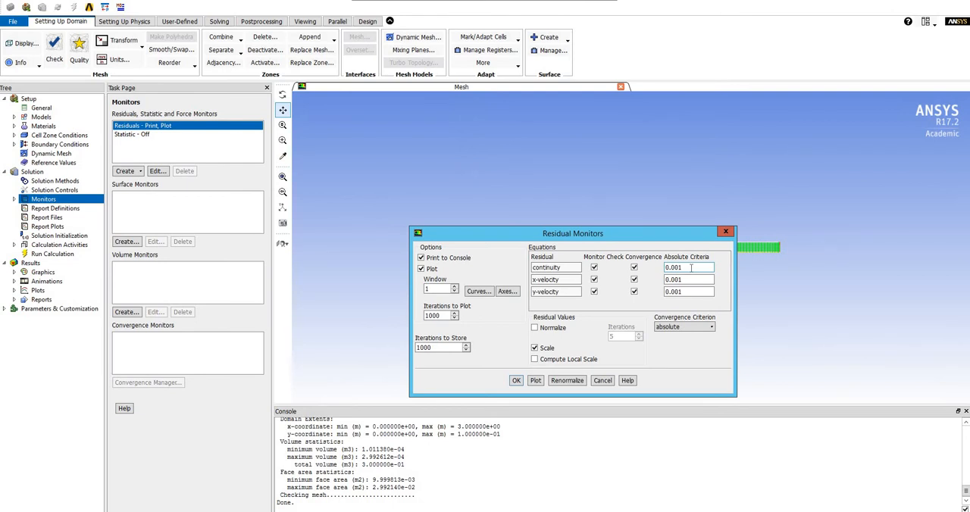
pyautogui.moveTo(690, 267); pyautogui.dragTo(651, 268)
pyautogui.write('1e-6')
pyautogui.press('Tab')
pyautogui.write('1e-6')
pyautogui.press('Tab')
pyautogui.write('1e')
pyautogui.click(516, 381)
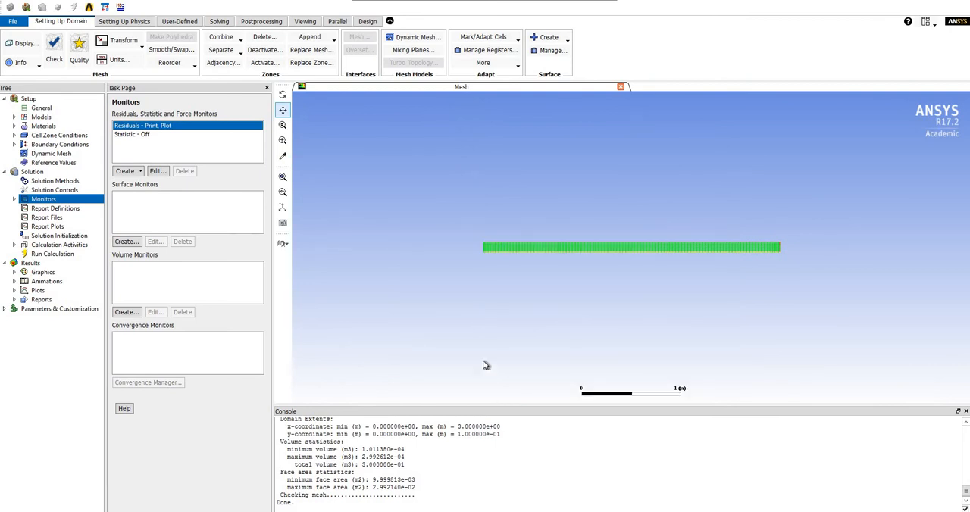
# Step: Initialize the solution with Standard Initialization, using an initial axial velocity of 1 m/s
pyautogui.click(46, 237)
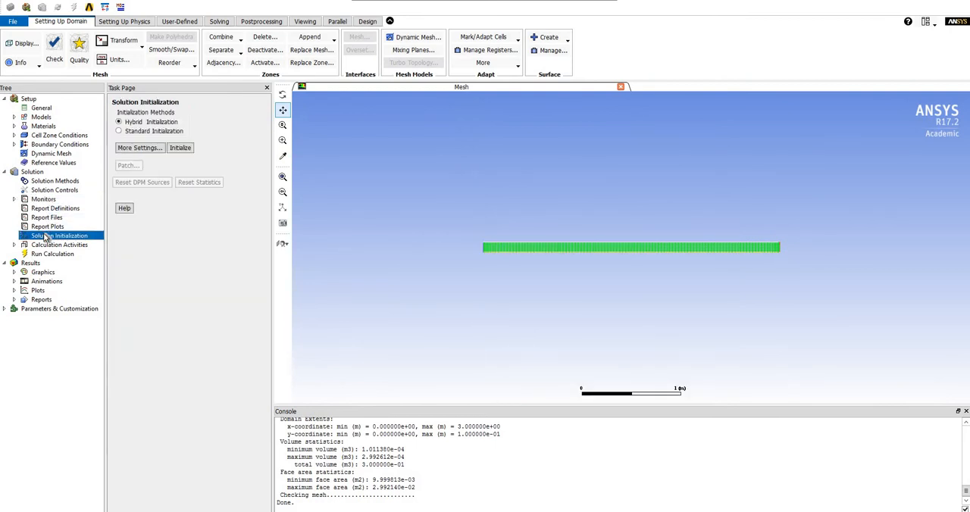
pyautogui.click(119, 131)
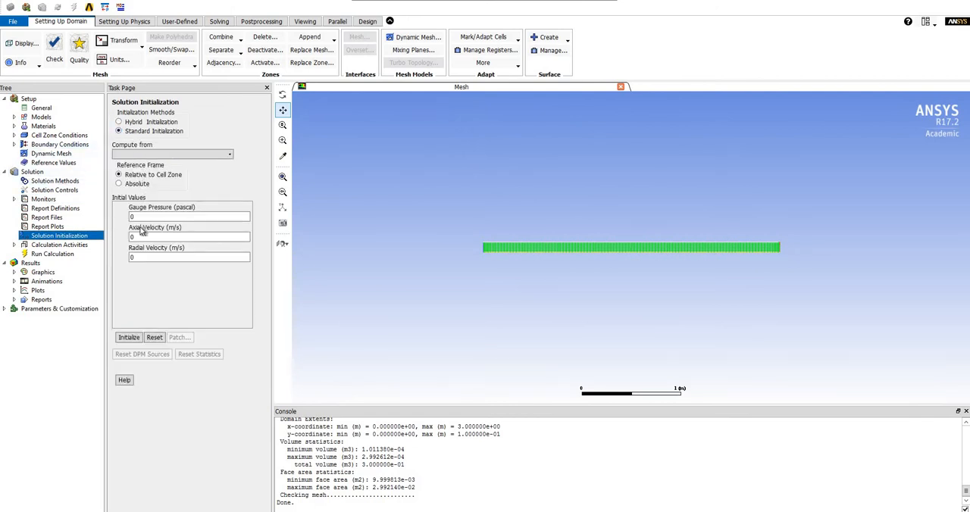
pyautogui.moveTo(139, 237); pyautogui.dragTo(118, 239)
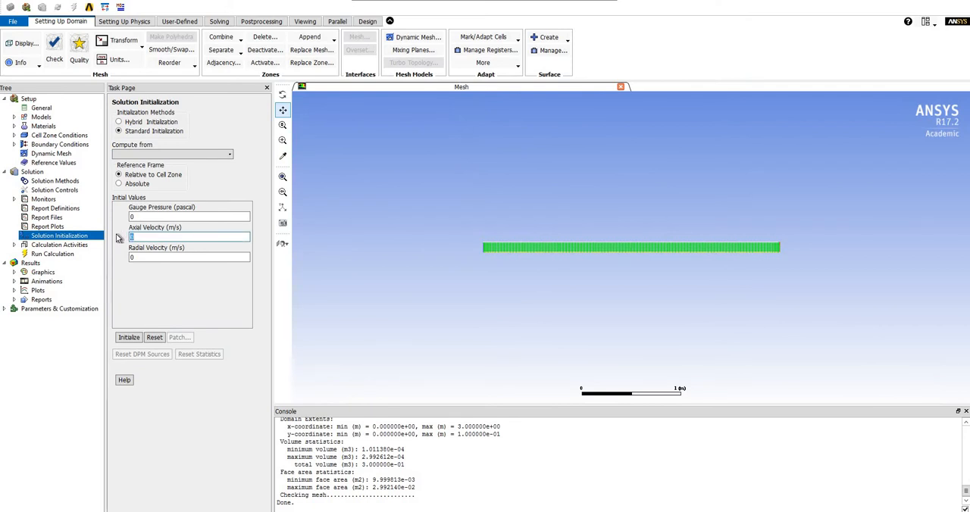
pyautogui.write('1')
pyautogui.click(128, 340)
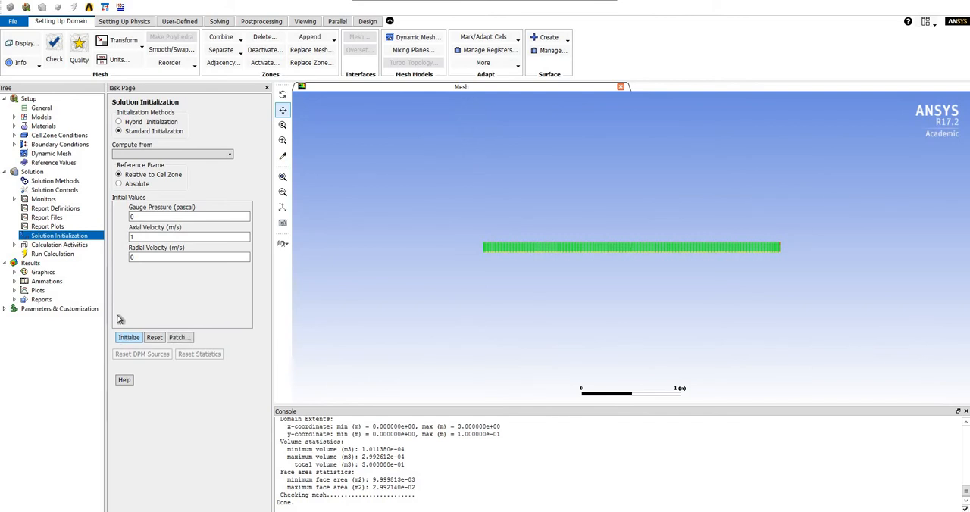
# Step: Display filled contours of Axial Velocity for the initialized flow field
pyautogui.click(57, 278)
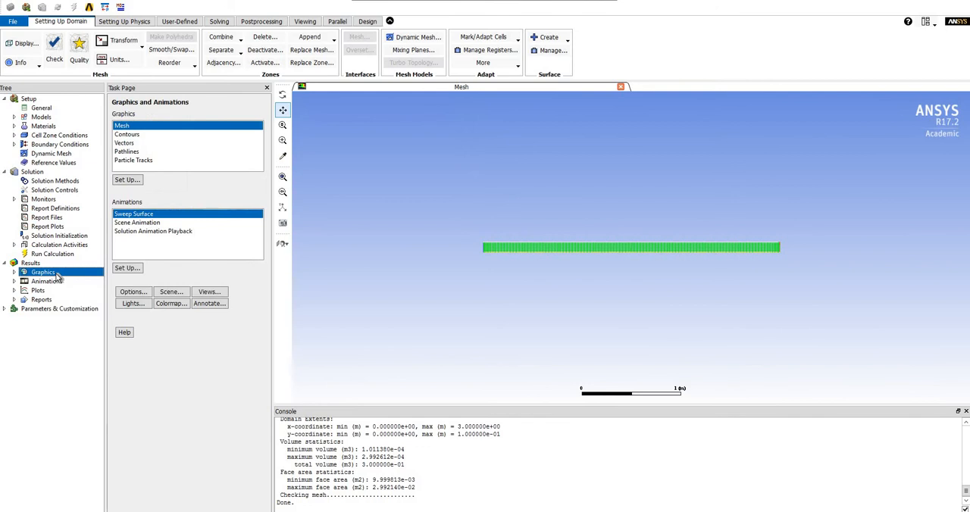
pyautogui.click(131, 135)
pyautogui.doubleClick(133, 136)
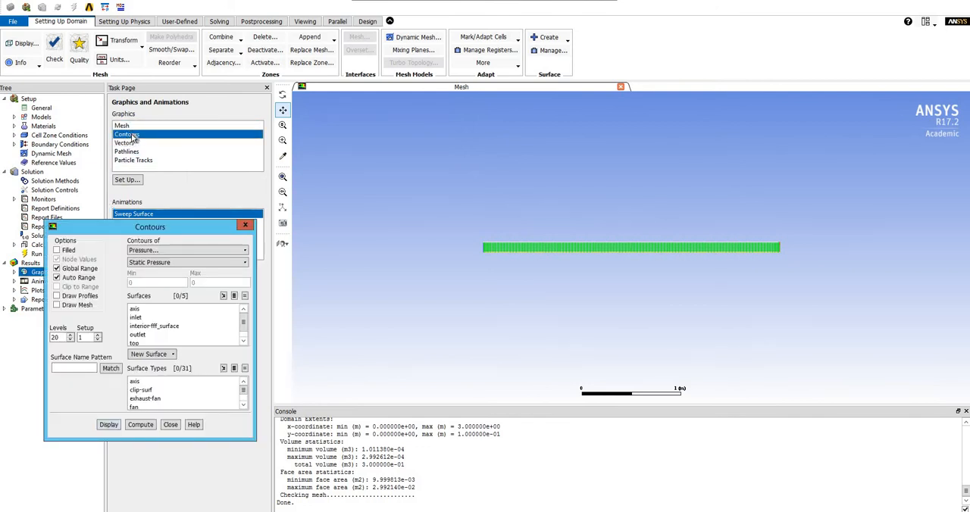
pyautogui.click(140, 251)
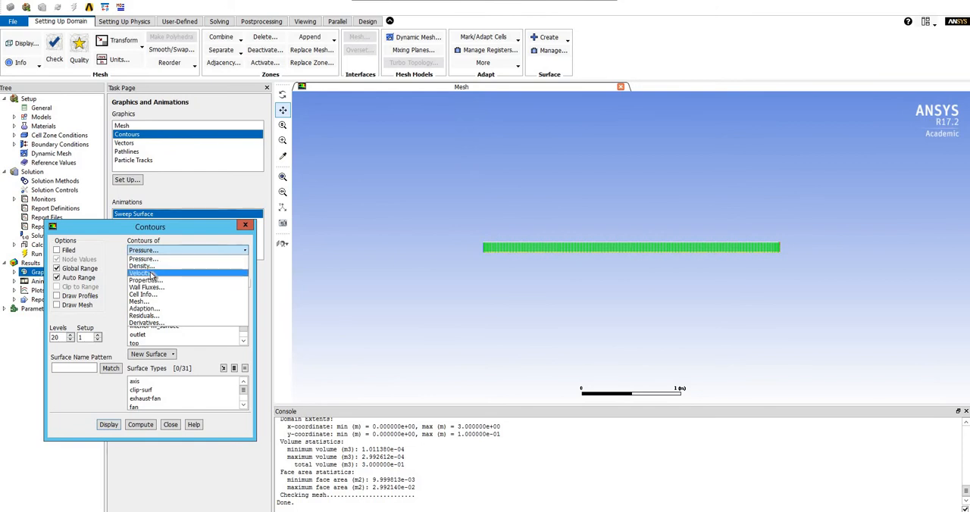
pyautogui.click(152, 273)
pyautogui.click(156, 263)
pyautogui.click(161, 289)
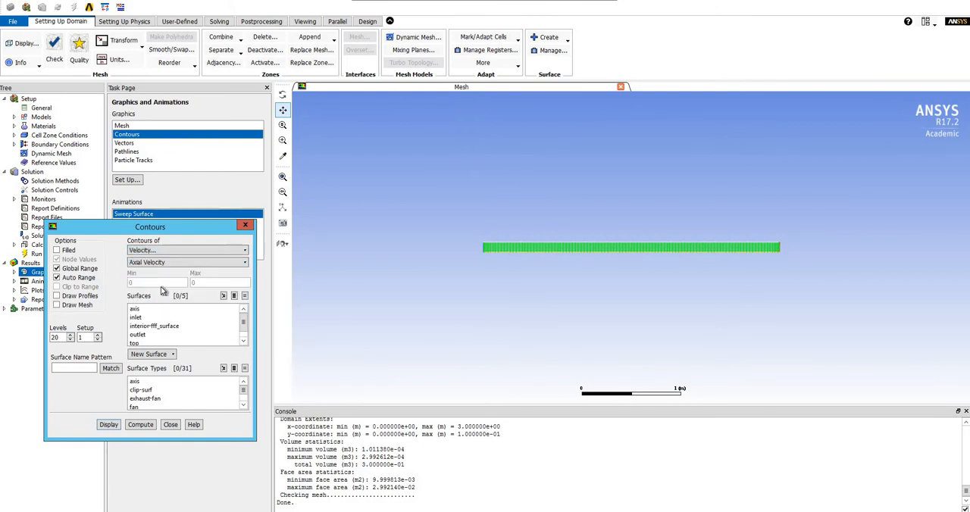
pyautogui.click(65, 252)
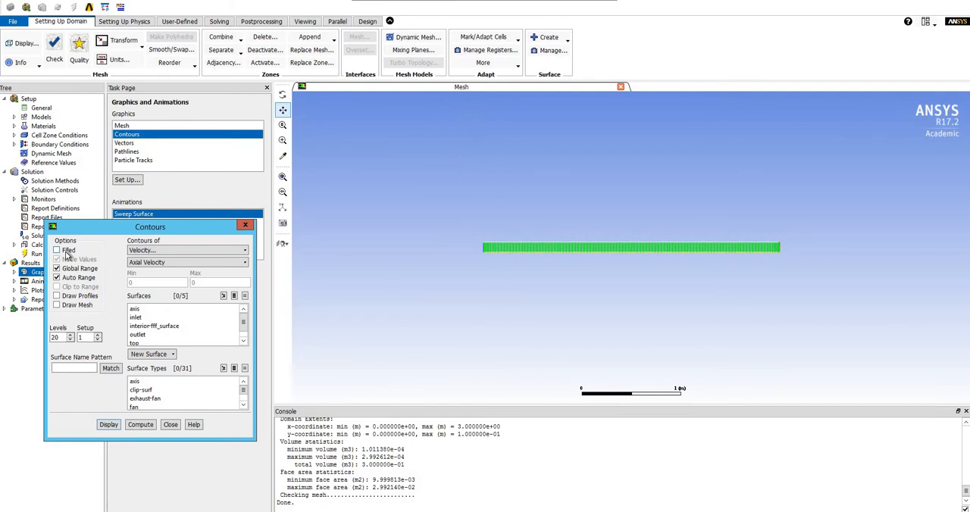
pyautogui.click(107, 426)
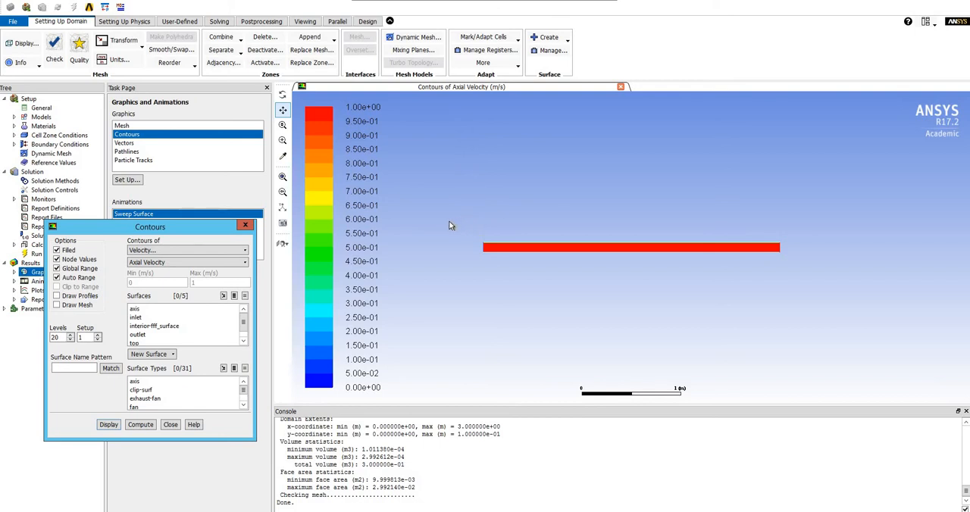
# Step: Overlay the mesh edges of all surfaces on the axial velocity contours near the inlet and redisplay the plot
pyautogui.moveTo(448, 222); pyautogui.dragTo(539, 277, button='middle')
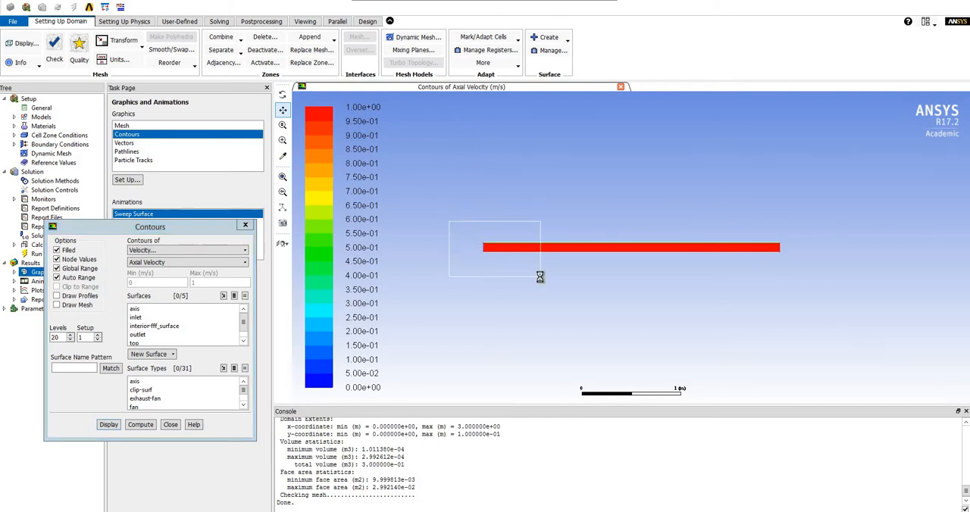
pyautogui.moveTo(535, 195); pyautogui.dragTo(701, 294, button='middle')
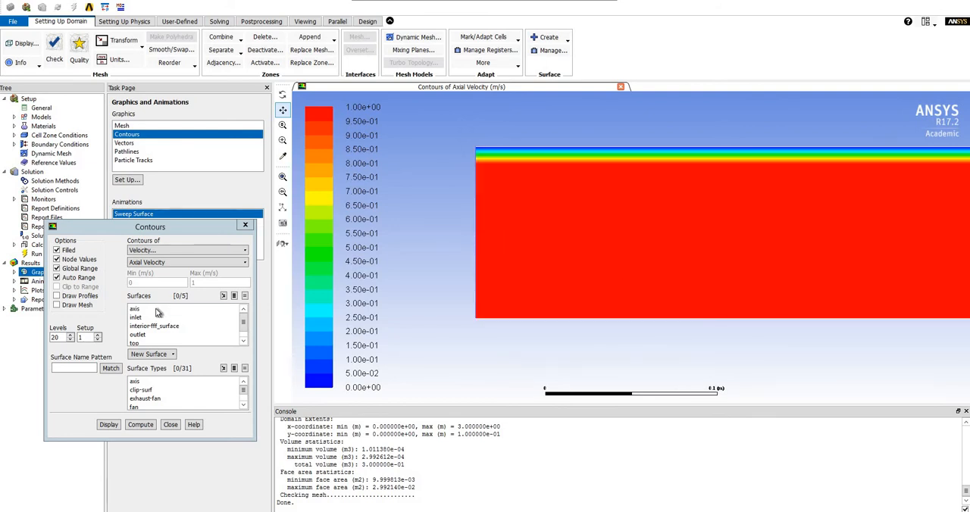
pyautogui.click(82, 304)
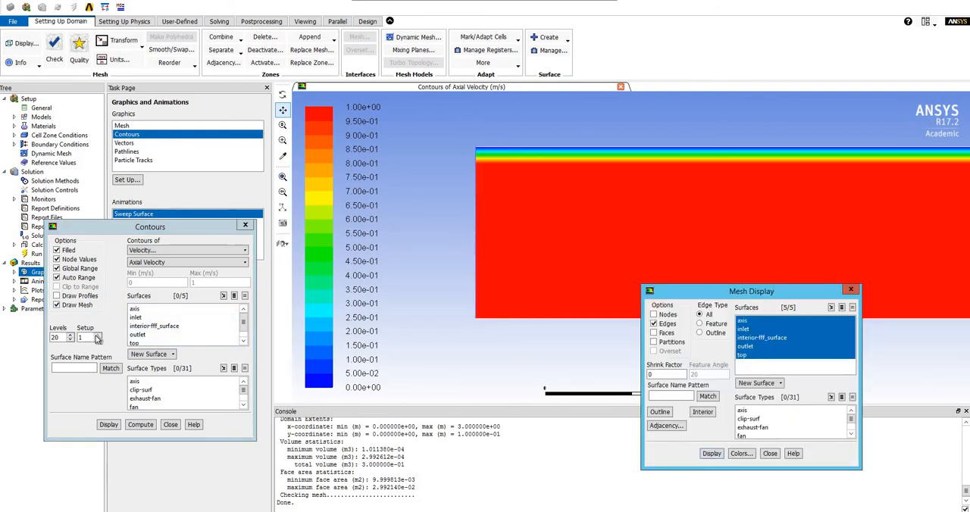
pyautogui.click(716, 458)
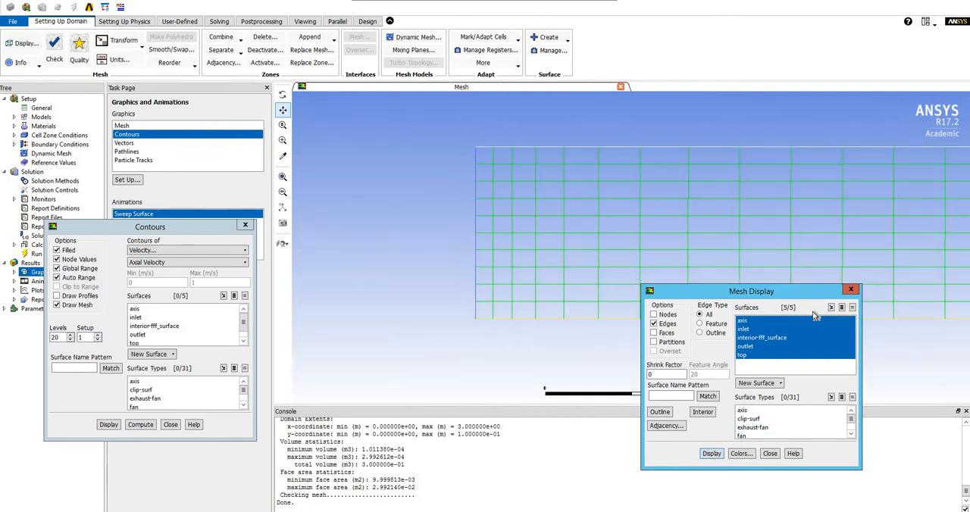
pyautogui.click(773, 455)
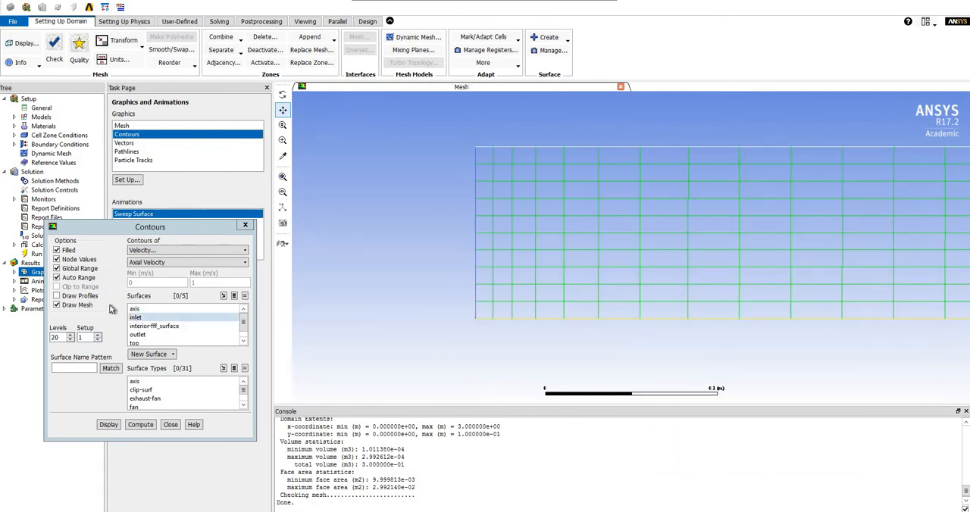
pyautogui.click(109, 424)
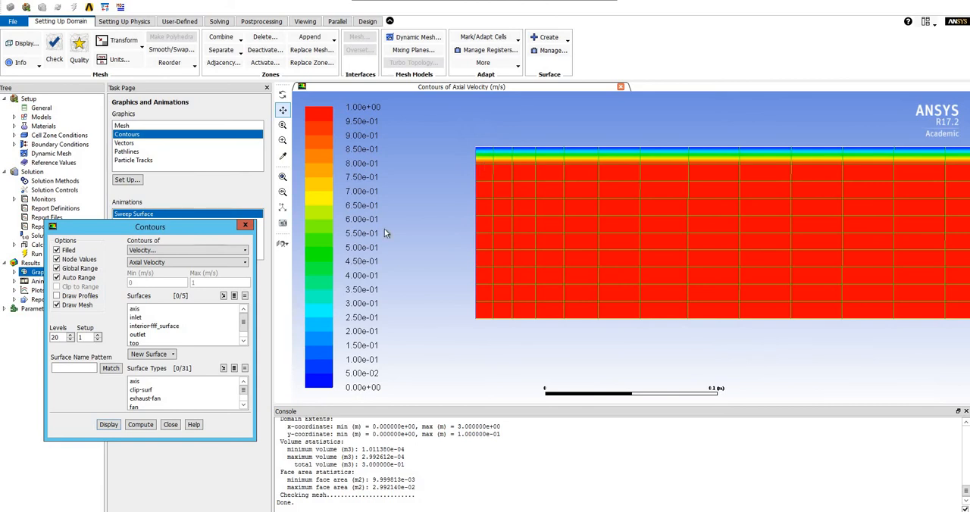
pyautogui.click(171, 427)
# Step: Run the calculation for 10 iterations and acknowledge its completion
pyautogui.click(50, 256)
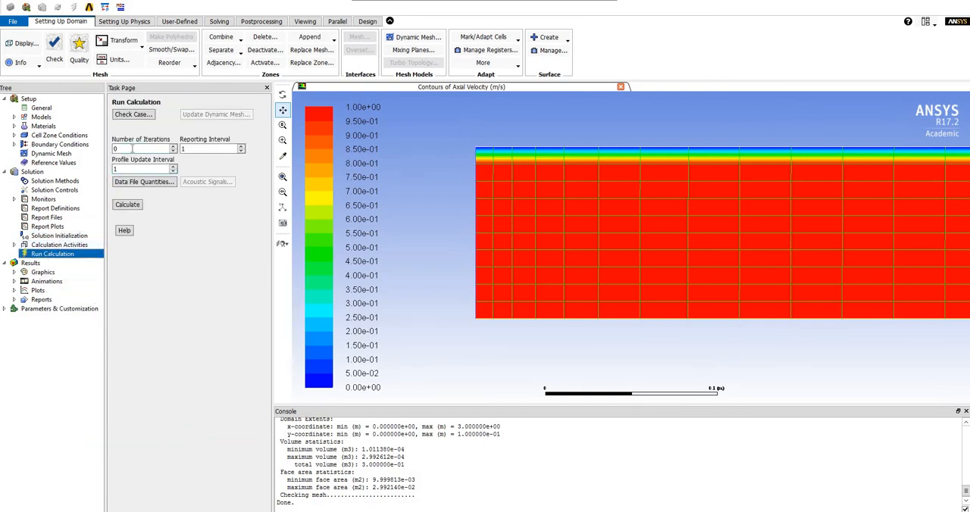
pyautogui.doubleClick(133, 149)
pyautogui.click(127, 205)
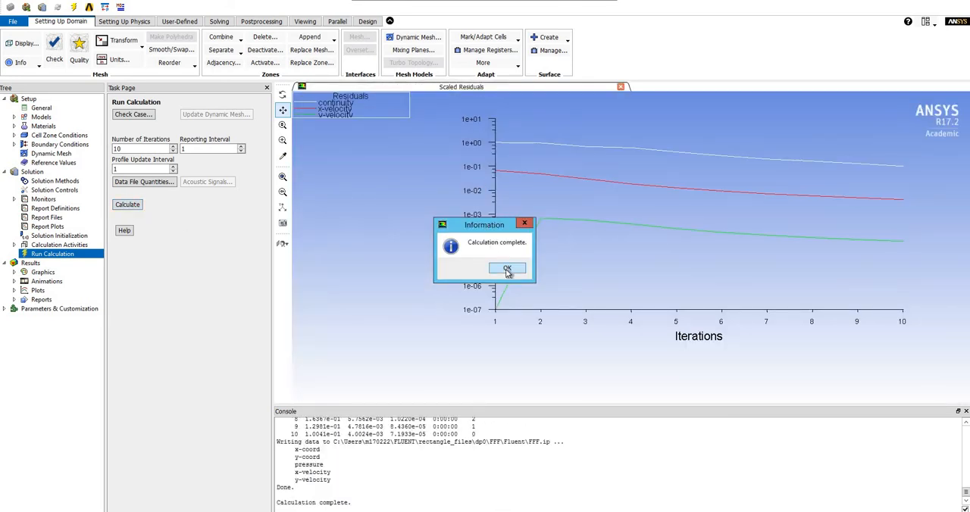
pyautogui.click(507, 270)
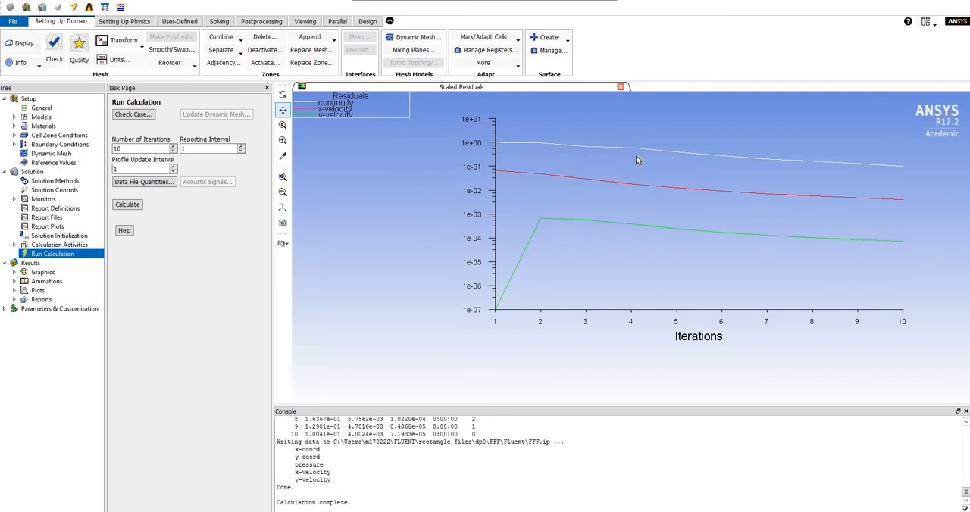
# Step: Redisplay the filled axial velocity contours with the mesh overlay using the newly calculated solution
pyautogui.click(43, 273)
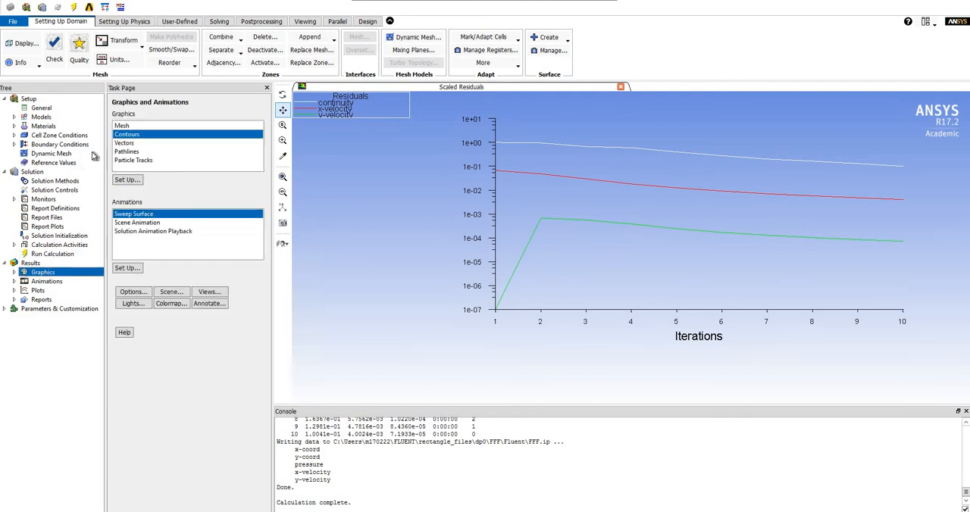
pyautogui.doubleClick(130, 138)
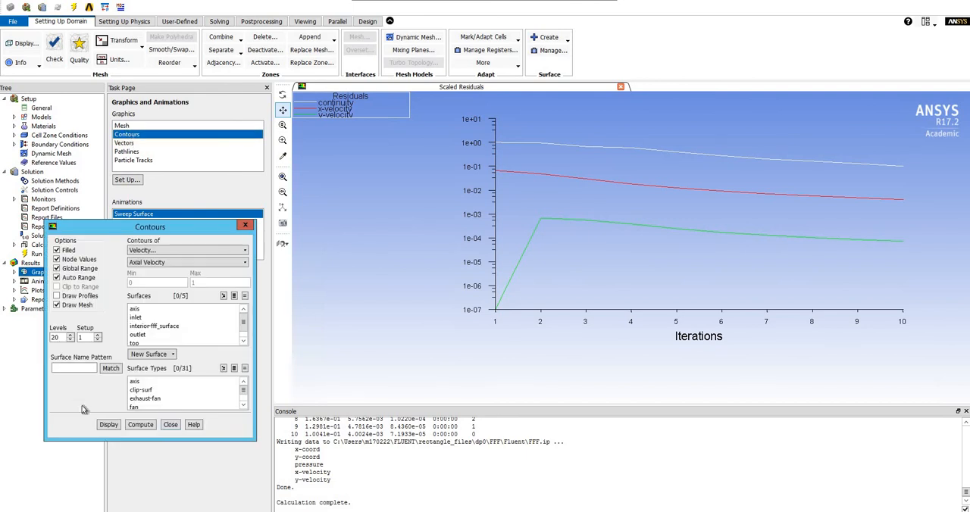
pyautogui.click(109, 426)
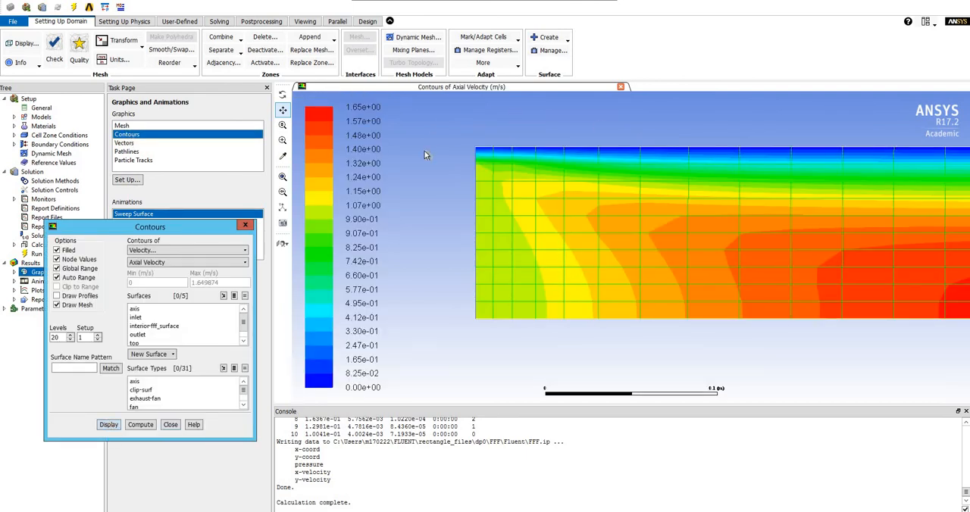
# Step: Close the contour settings, run the calculation with the number of iterations set to 1000, and acknowledge its completion
pyautogui.click(282, 176)
pyautogui.moveTo(463, 227); pyautogui.dragTo(799, 282, button='middle')
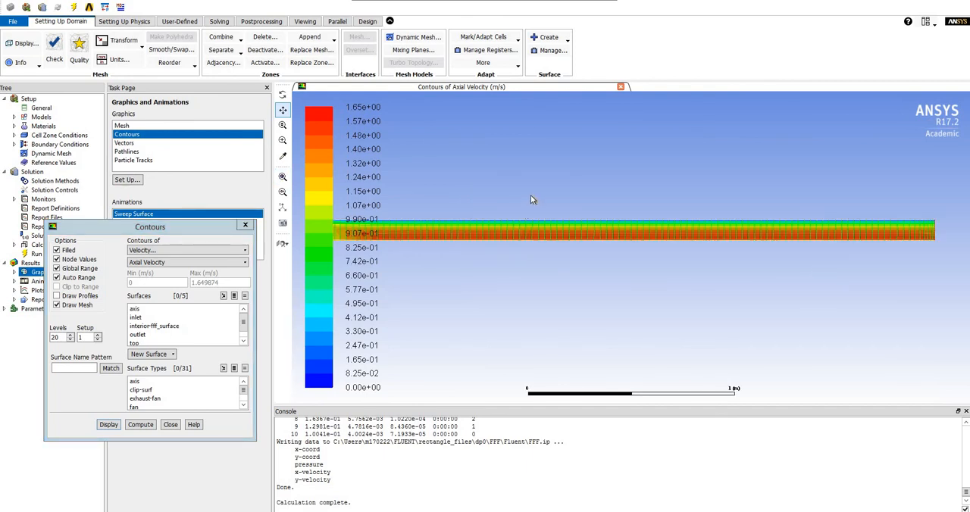
pyautogui.scroll(3, 546, 189)
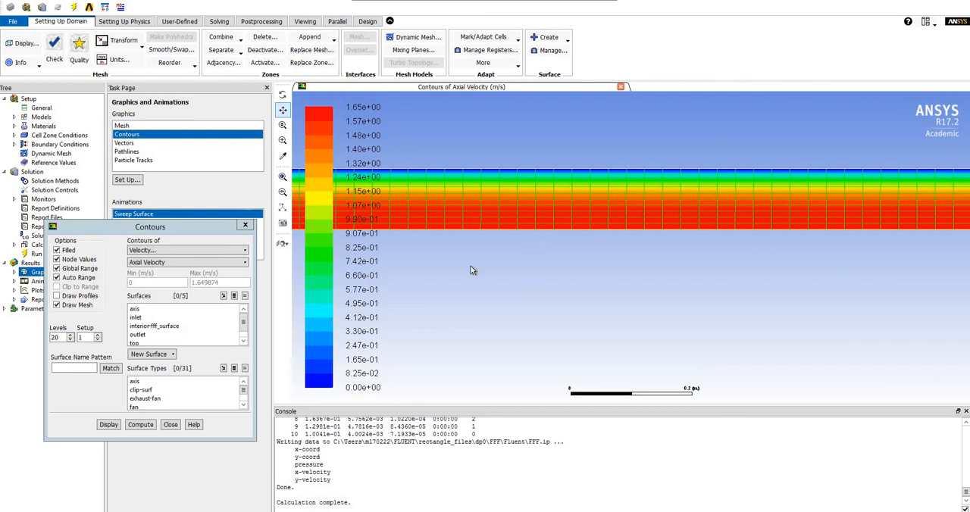
pyautogui.click(170, 425)
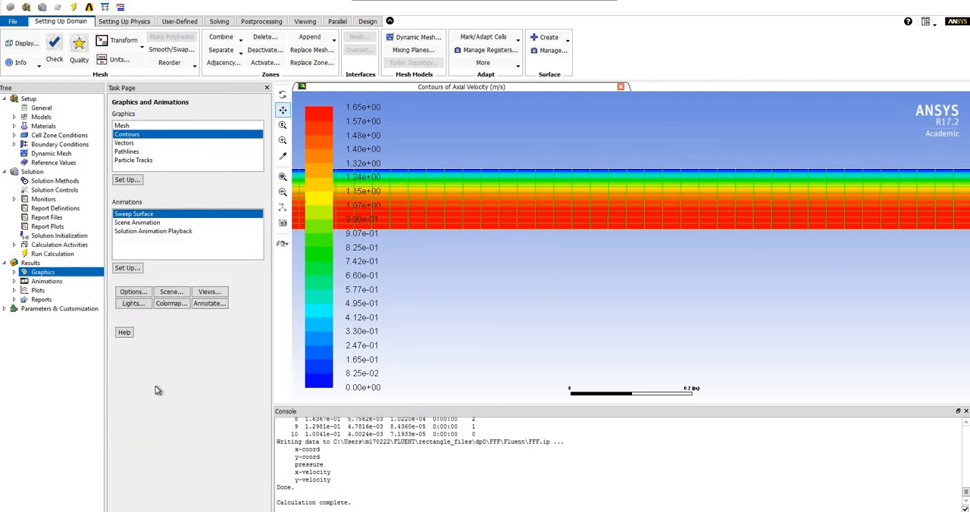
pyautogui.click(52, 254)
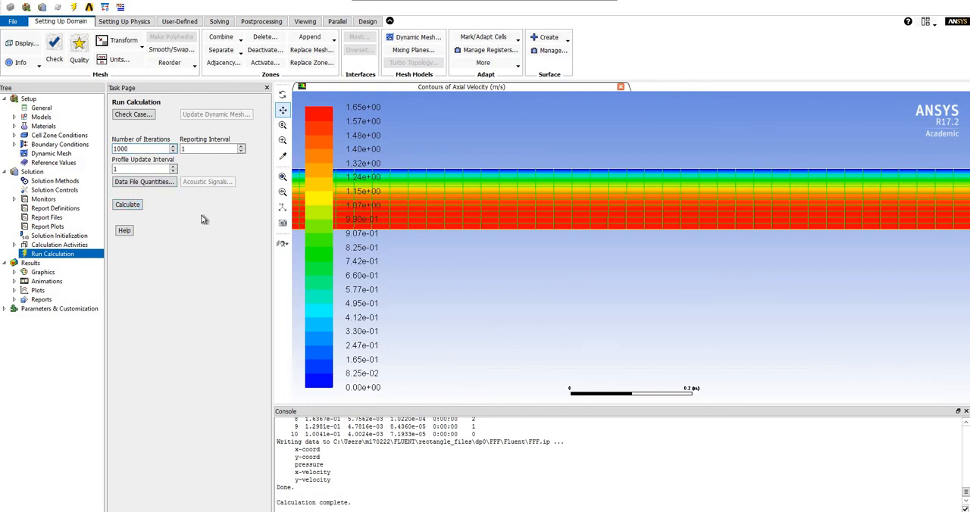
pyautogui.click(137, 210)
pyautogui.click(535, 294)
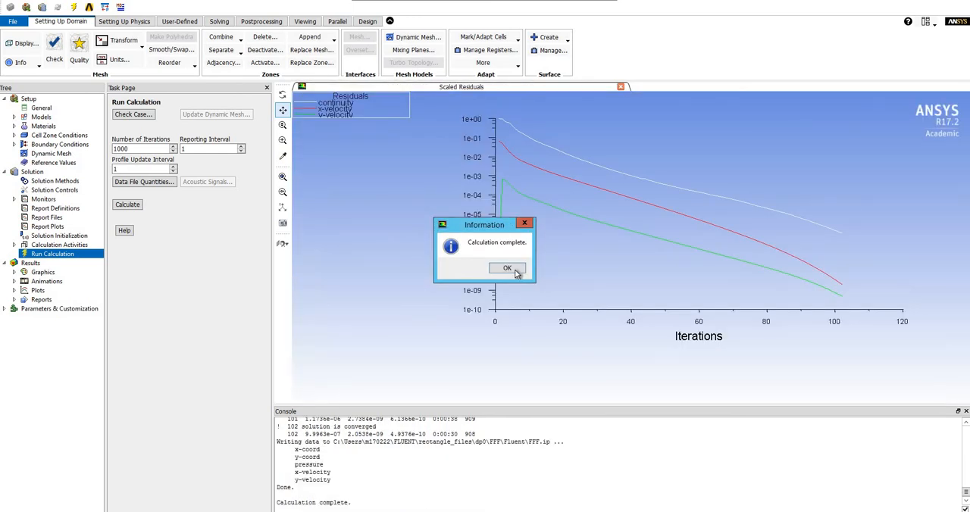
pyautogui.click(507, 269)
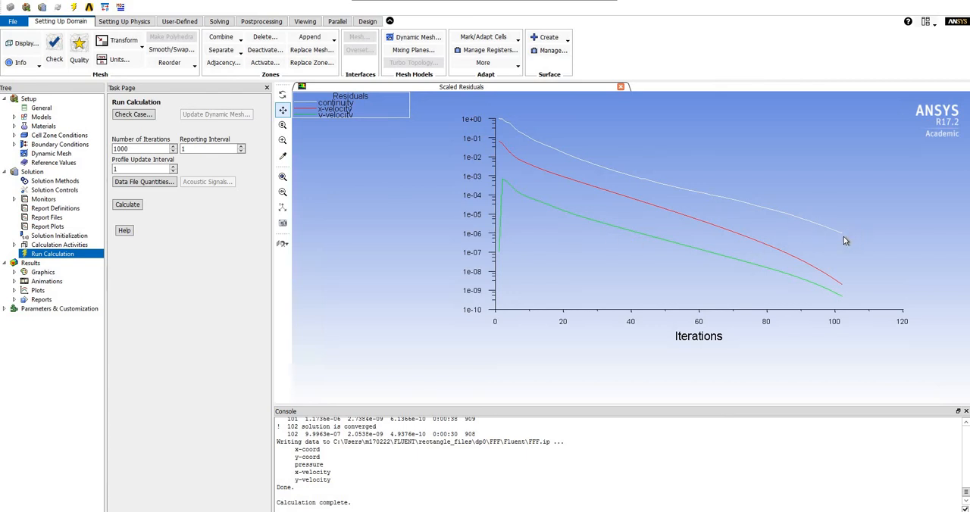
# Step: Redisplay the filled axial velocity contours with the mesh overlay for the converged solution and inspect the flow near the inlet
pyautogui.click(53, 276)
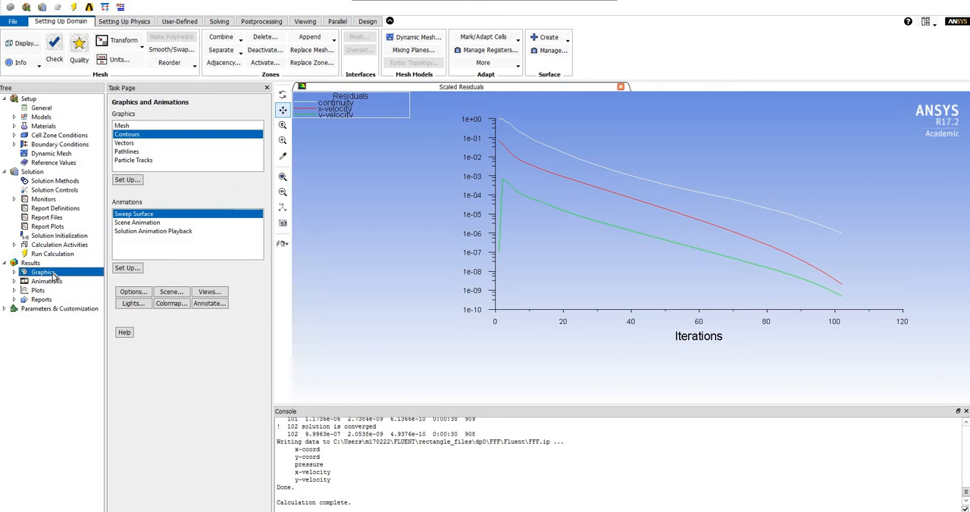
pyautogui.doubleClick(131, 137)
pyautogui.click(119, 425)
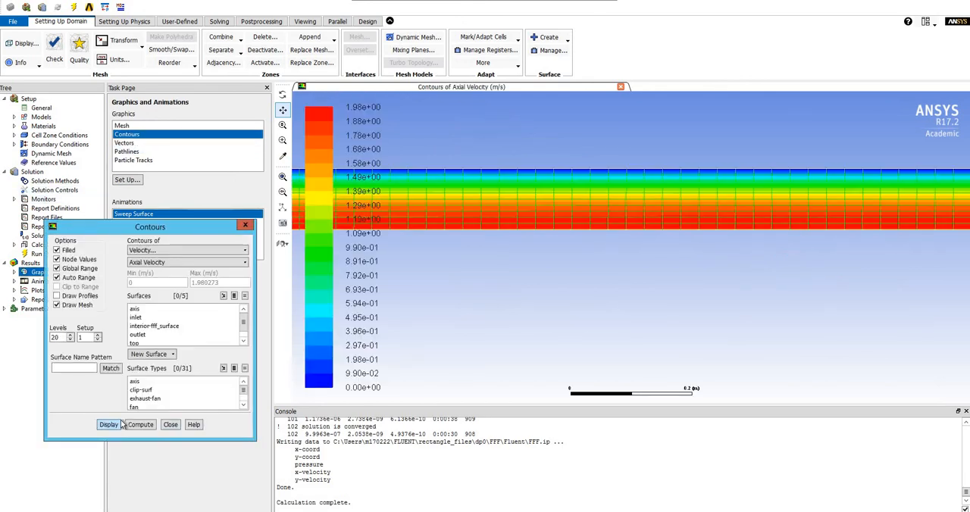
pyautogui.scroll(-5, 606, 314)
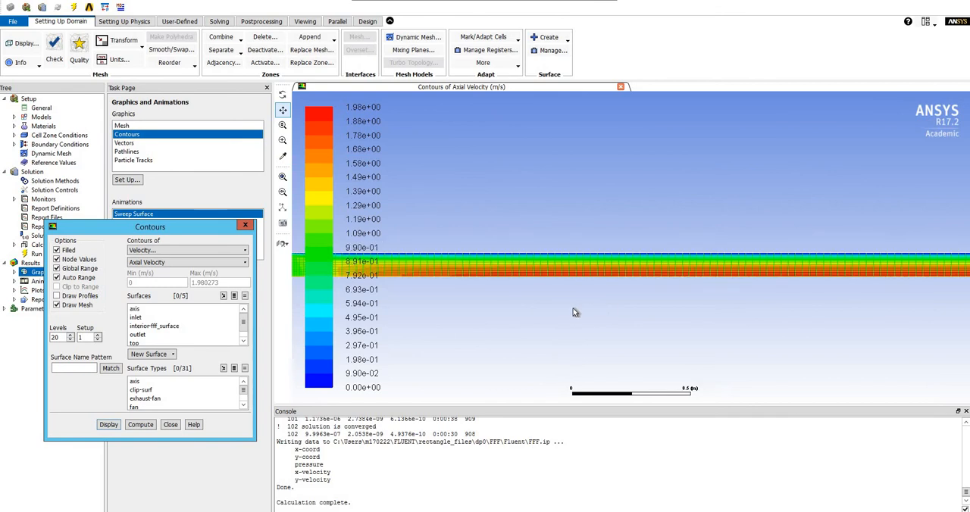
pyautogui.scroll(-3, 573, 312)
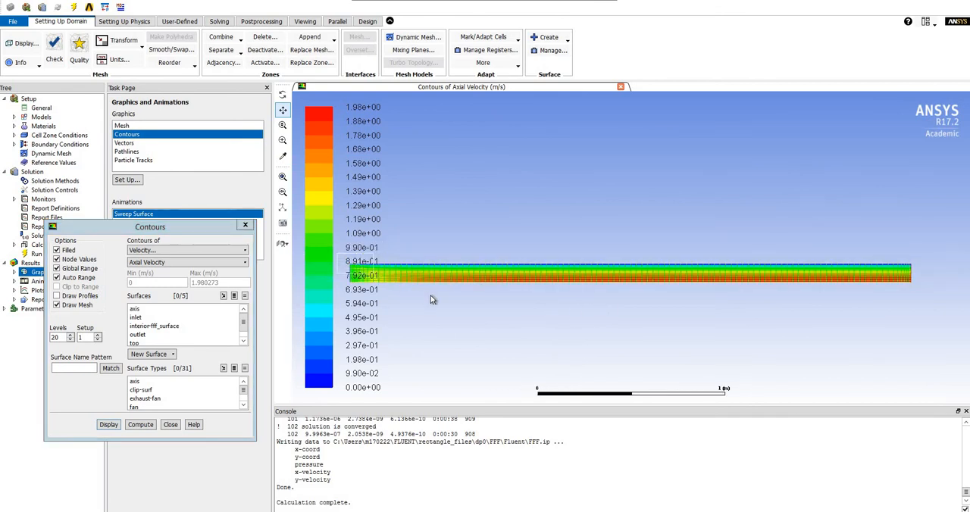
pyautogui.moveTo(379, 253); pyautogui.dragTo(532, 307, button='middle')
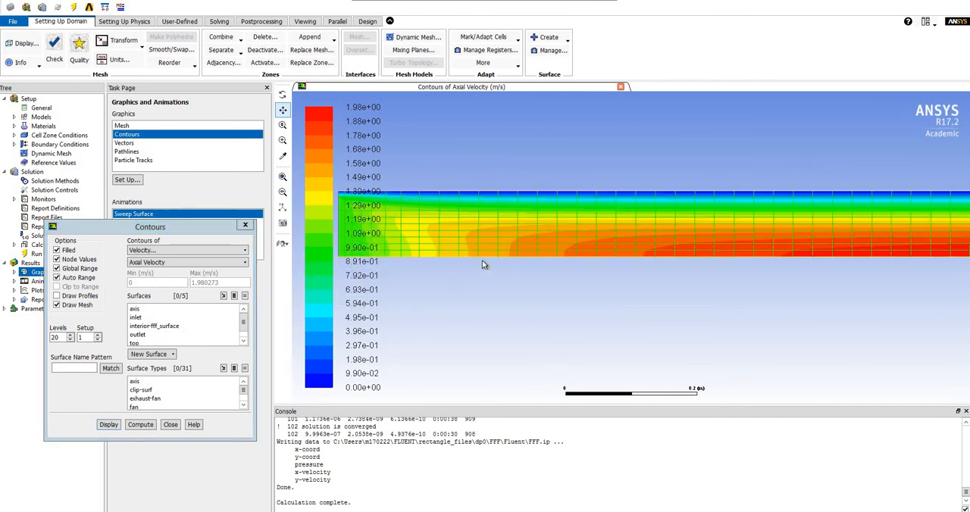